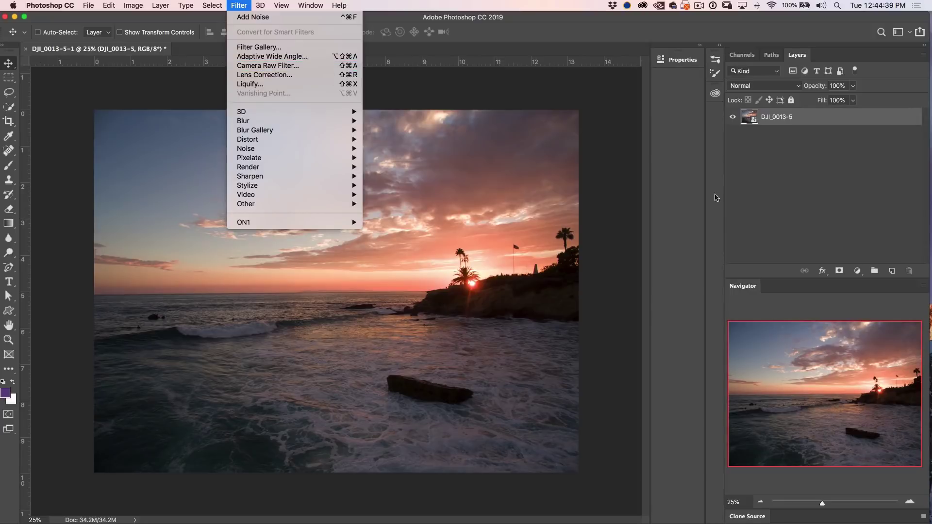
Step: Open the DJI_0013-5 smart object in Camera Raw and enable lens profile corrections and chromatic aberration removal
click(754, 119)
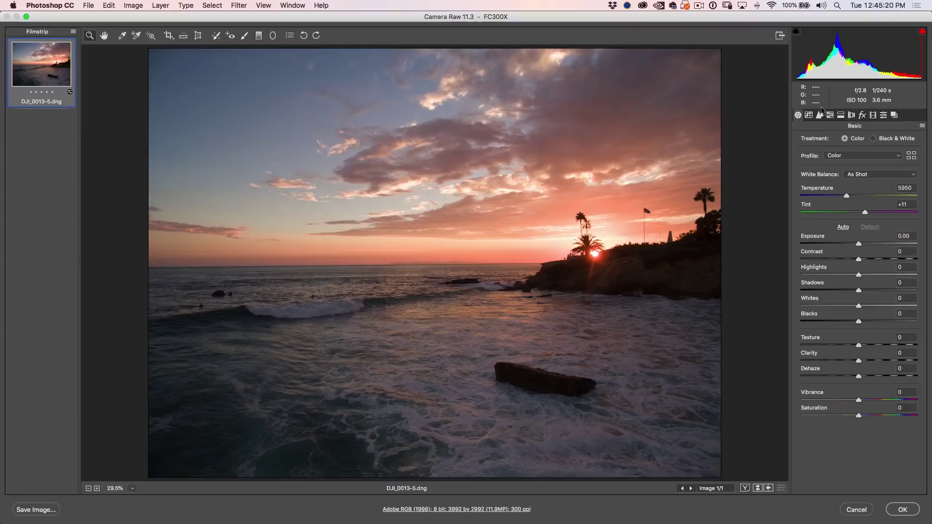
click(852, 117)
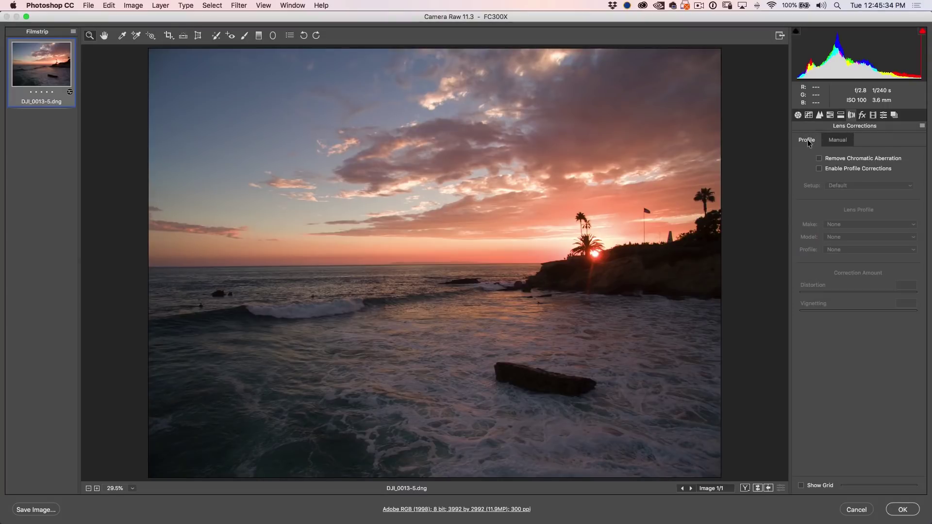
click(820, 168)
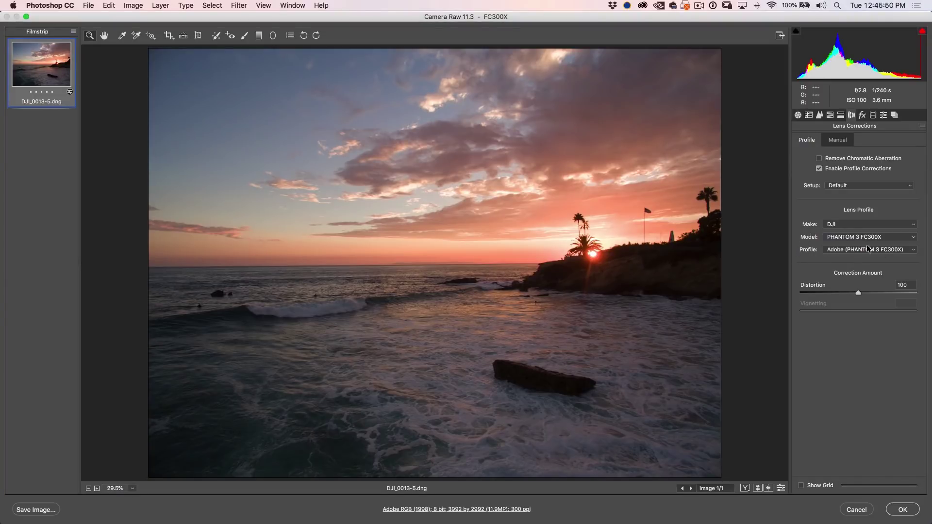
click(820, 159)
drag(858, 294, 904, 306)
double_click(876, 293)
Step: Straighten the photo along the sea horizon and apply the resulting crop
click(798, 115)
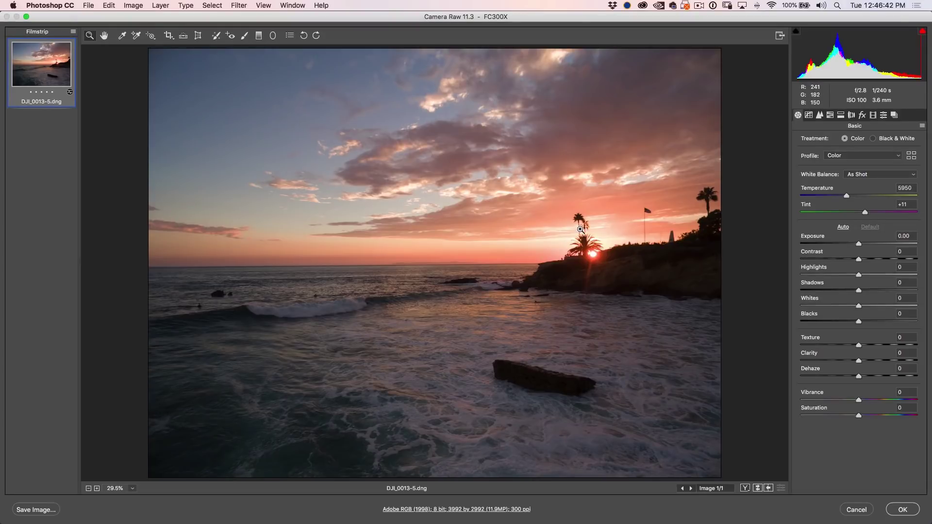
click(182, 36)
drag(152, 266, 738, 261)
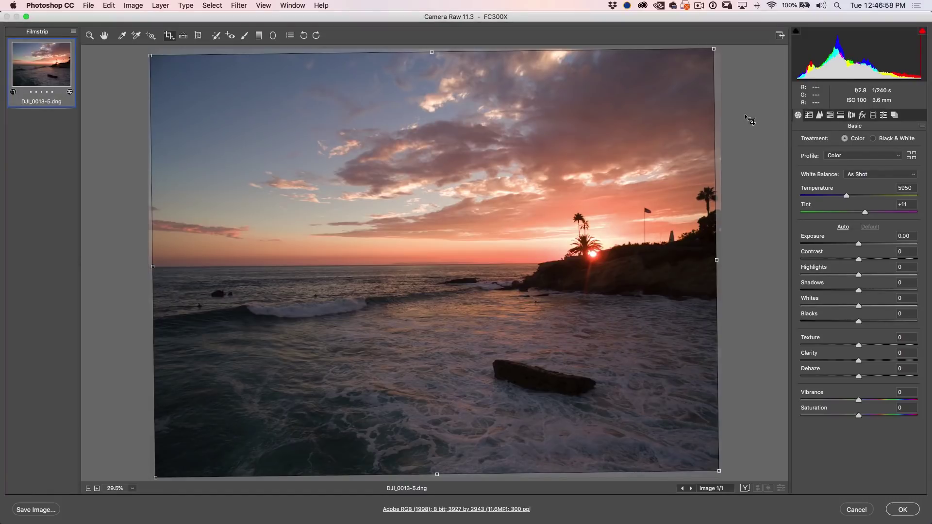
key(Return)
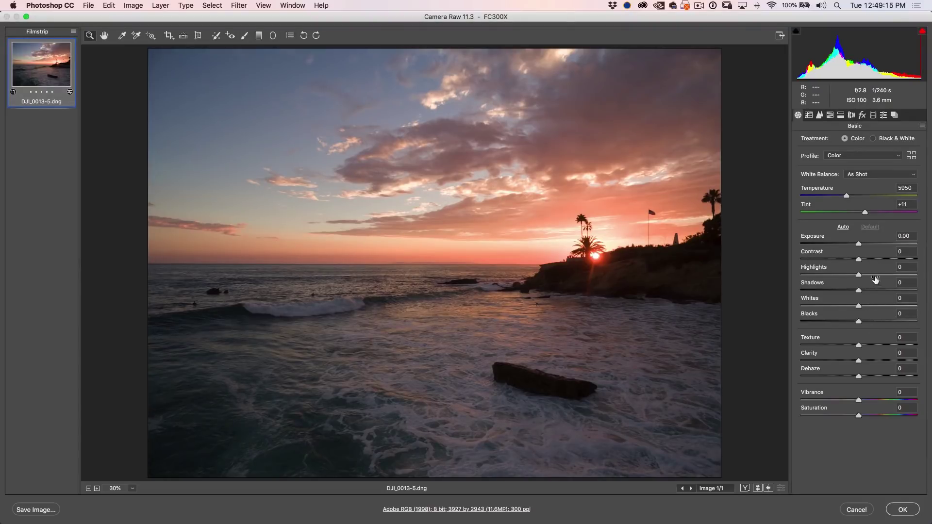
Step: In the basic tone settings, set Exposure to +0.65, Highlights to -100, Shadows to +53 and Whites to +14
drag(859, 276, 817, 269)
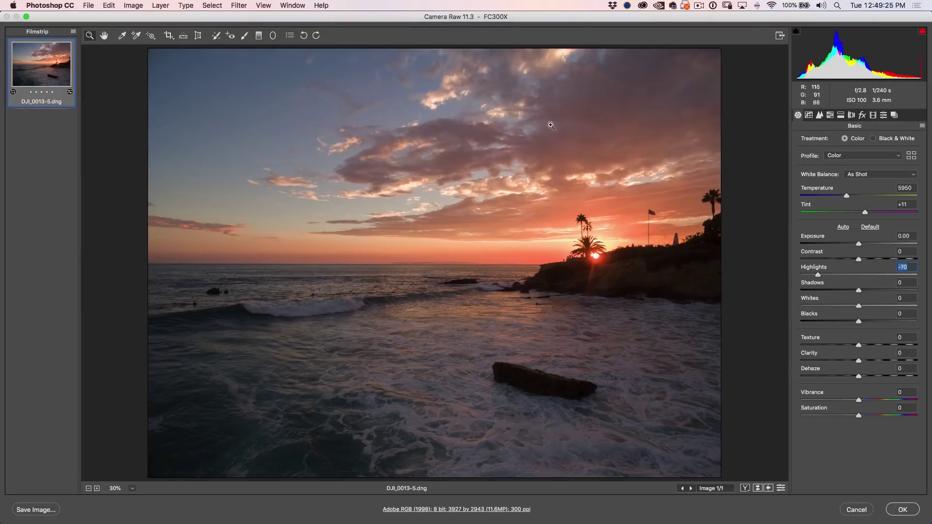
mouse_move(859, 290)
mouse_down()
mouse_move(921, 291)
mouse_move(873, 288)
mouse_up()
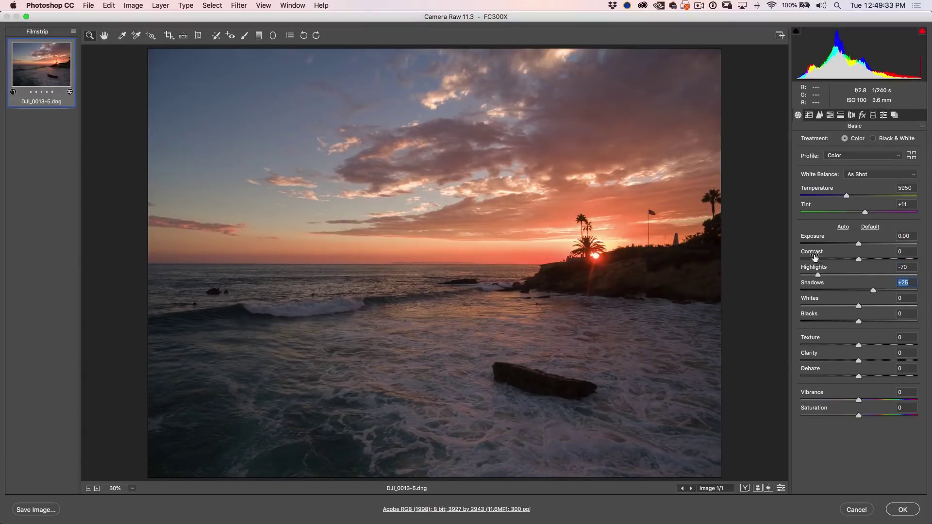
drag(860, 244, 867, 243)
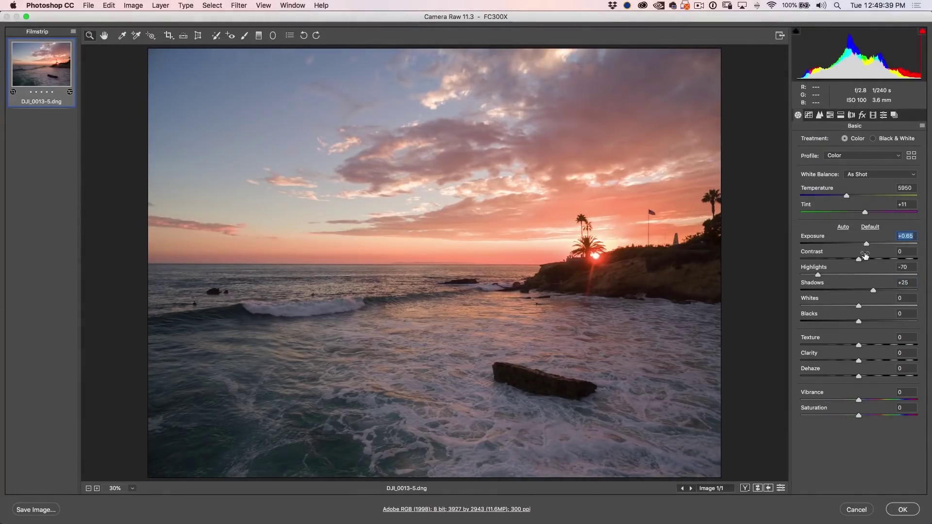
drag(818, 273, 802, 273)
mouse_move(873, 289)
mouse_down()
mouse_move(858, 291)
mouse_move(873, 290)
mouse_up()
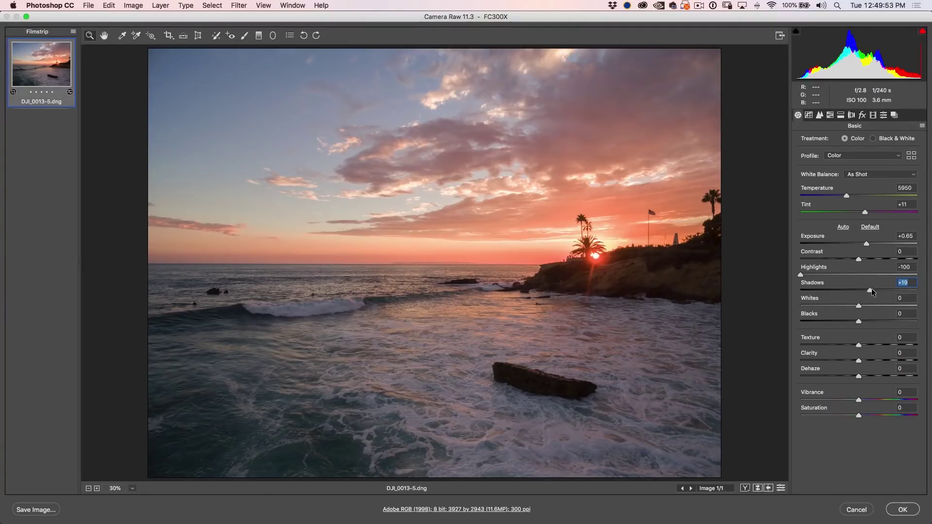
drag(870, 289, 929, 300)
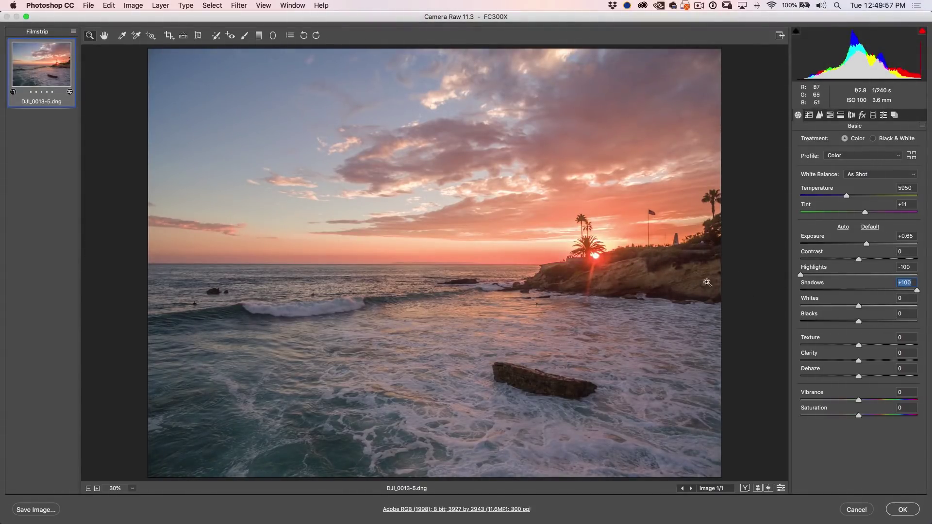
drag(917, 290, 890, 290)
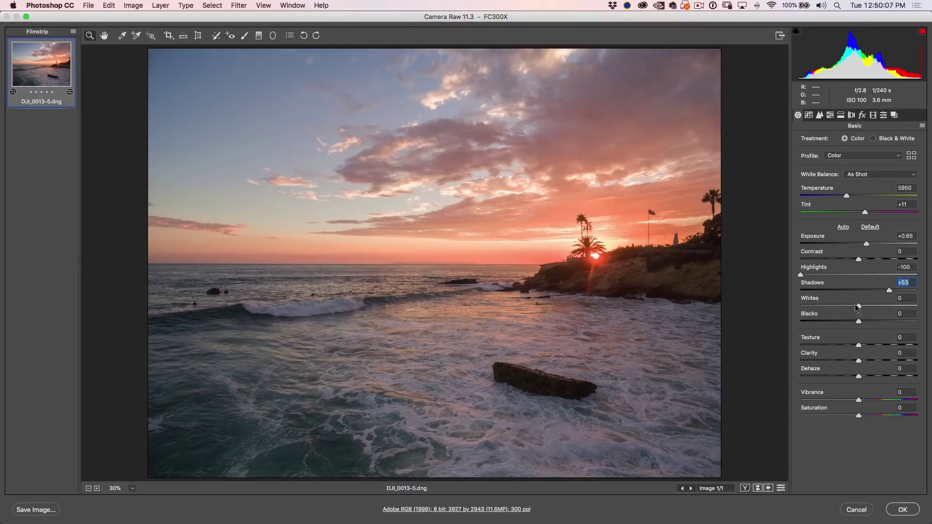
mouse_move(860, 308)
mouse_down()
mouse_move(880, 303)
mouse_move(848, 322)
mouse_move(859, 318)
mouse_up()
Step: Switch the treatment to Black & White and set Exposure to +1.10, Highlights to -93, Whites to +14 and Blacks to -18
click(874, 139)
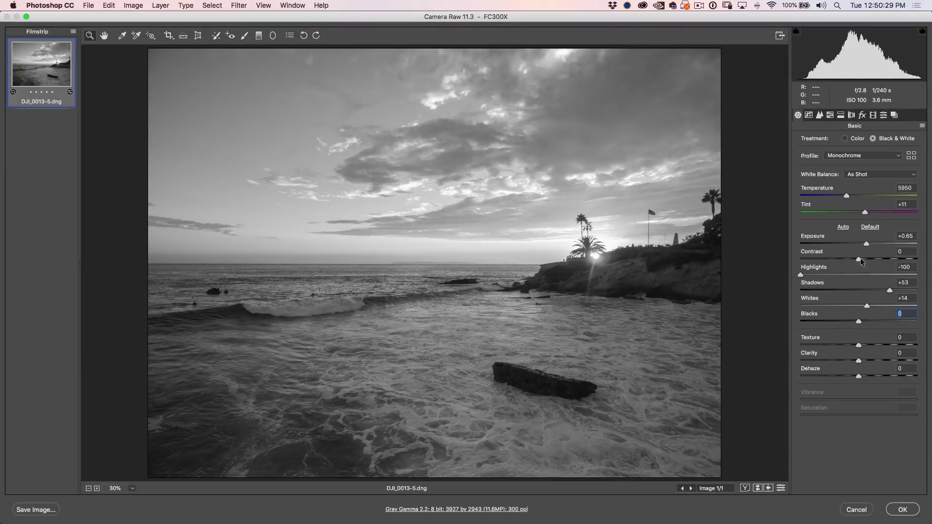
alt+click(867, 244)
mouse_move(868, 243)
mouse_down()
mouse_move(904, 239)
mouse_move(872, 235)
mouse_up()
drag(803, 274, 806, 273)
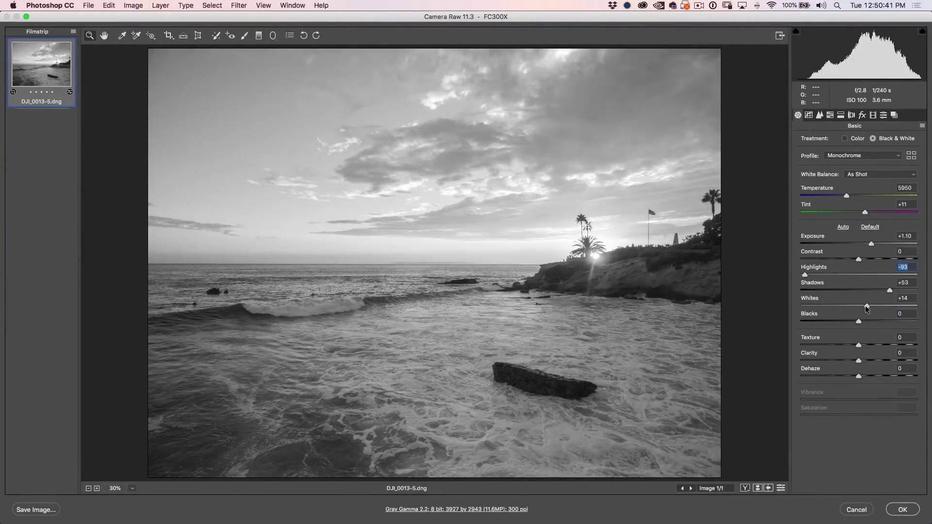
drag(866, 306, 853, 305)
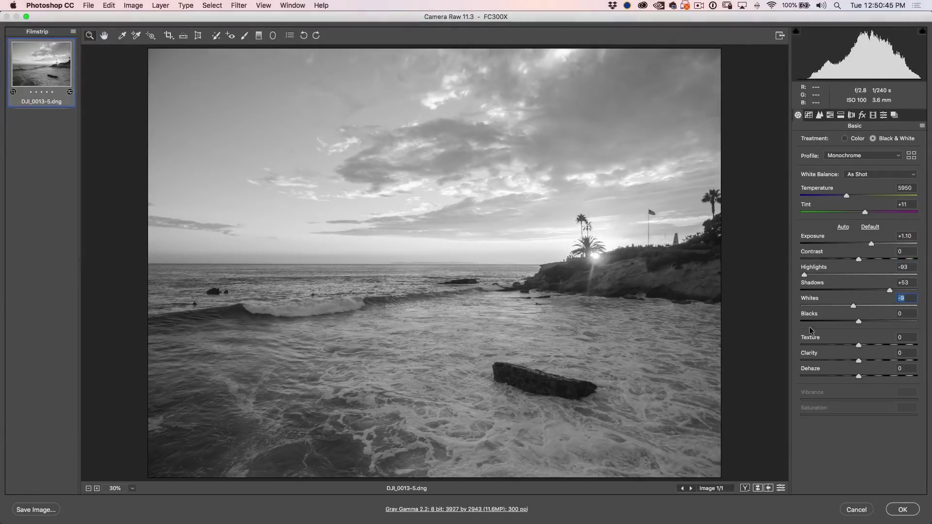
key(alt)
mouse_move(855, 306)
mouse_down()
mouse_move(882, 312)
mouse_move(869, 305)
mouse_move(856, 321)
mouse_move(831, 322)
mouse_move(847, 323)
mouse_up()
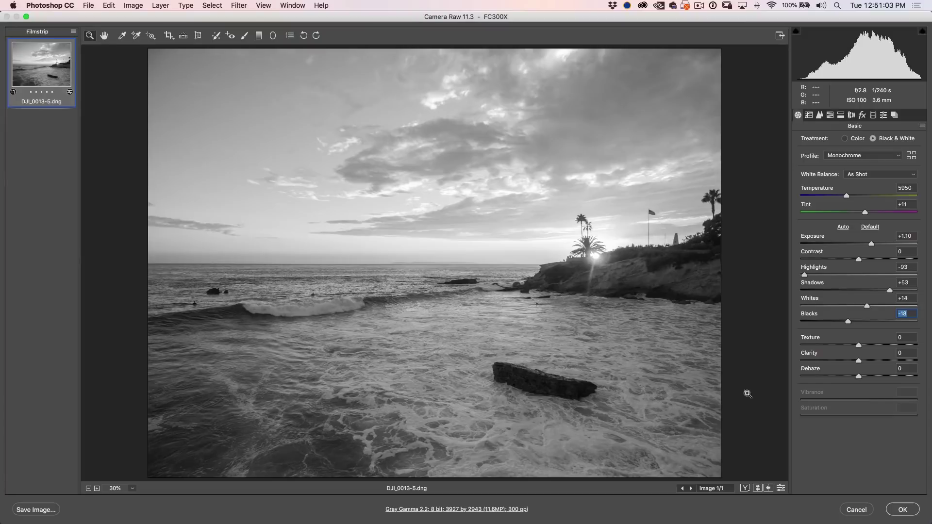
Step: Try a Clarity of +77, reset it to 0, and set Texture to +13 instead
drag(859, 361, 904, 363)
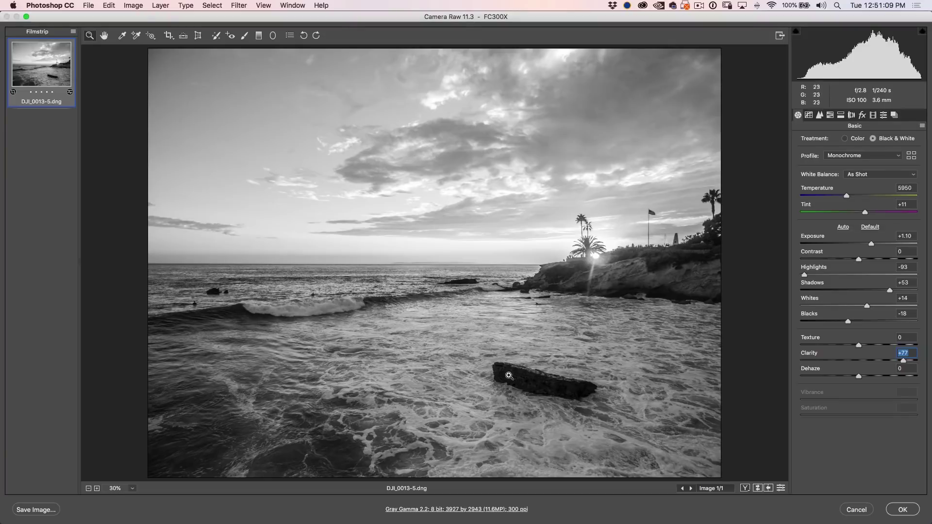
double_click(905, 362)
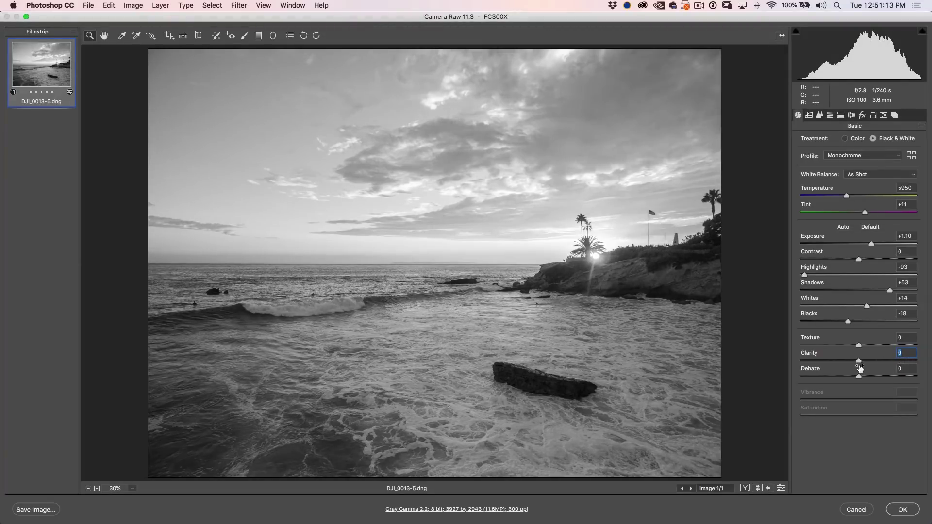
drag(859, 345, 867, 343)
Step: Return the treatment to Color, compare the photo with and without the adjustments, and apply the Camera Raw edits
click(845, 139)
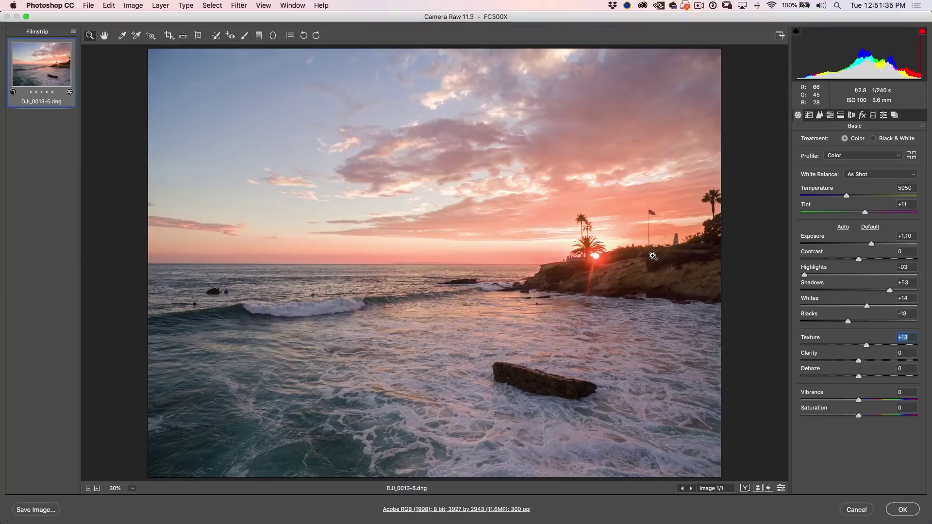
key(p)
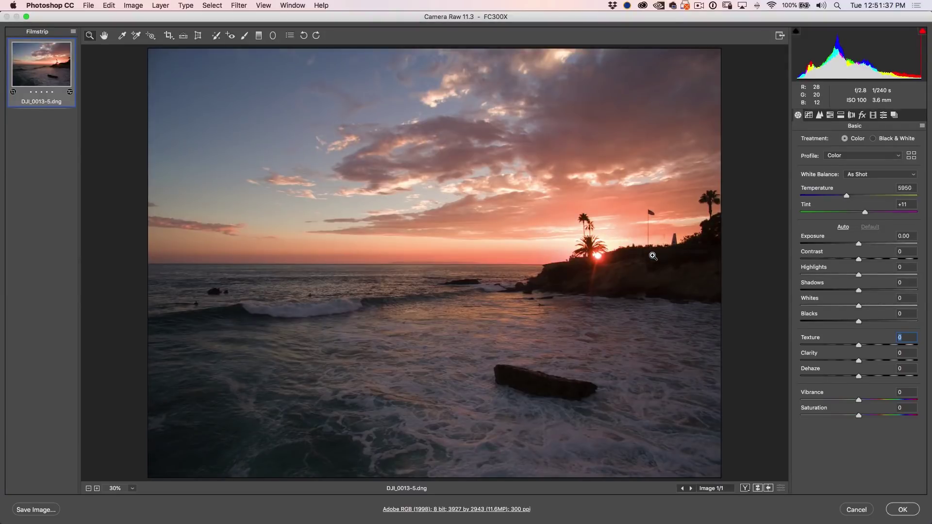
key(p)
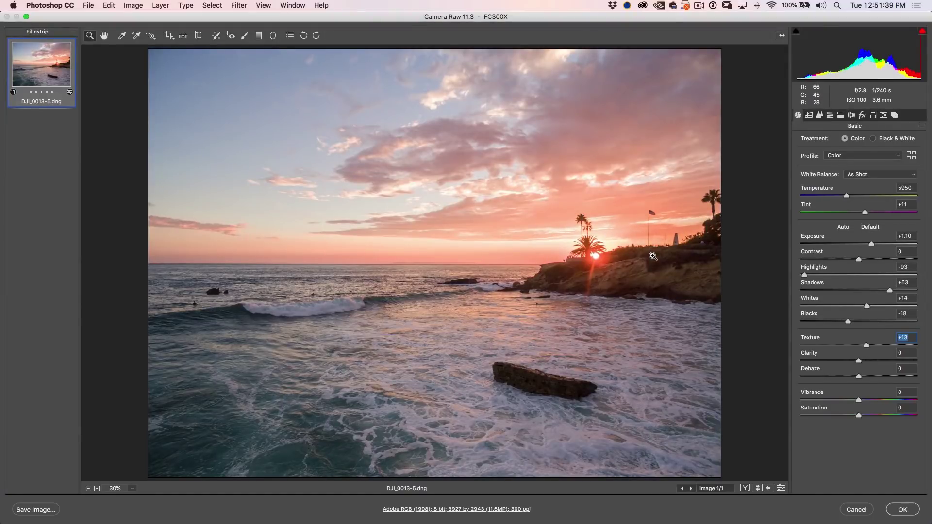
click(903, 513)
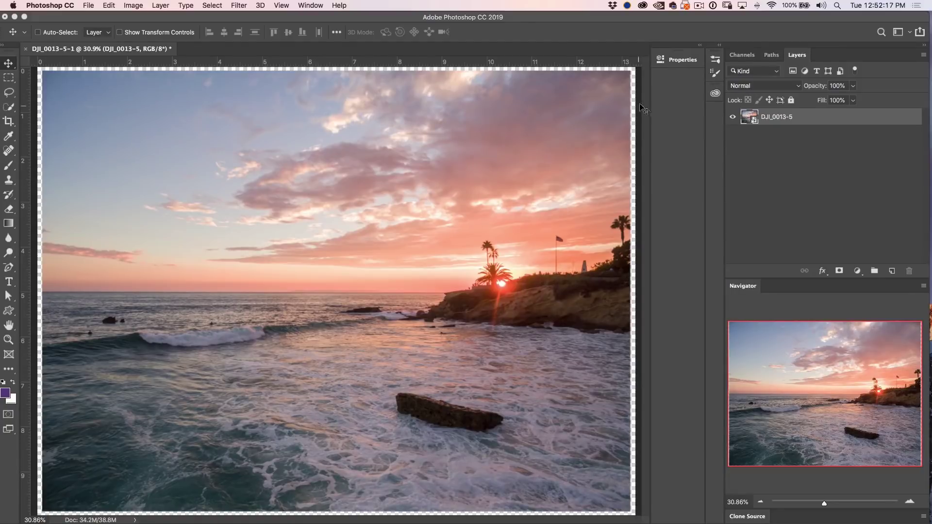
Step: Trim the transparent pixels away from all four sides of the image
click(108, 5)
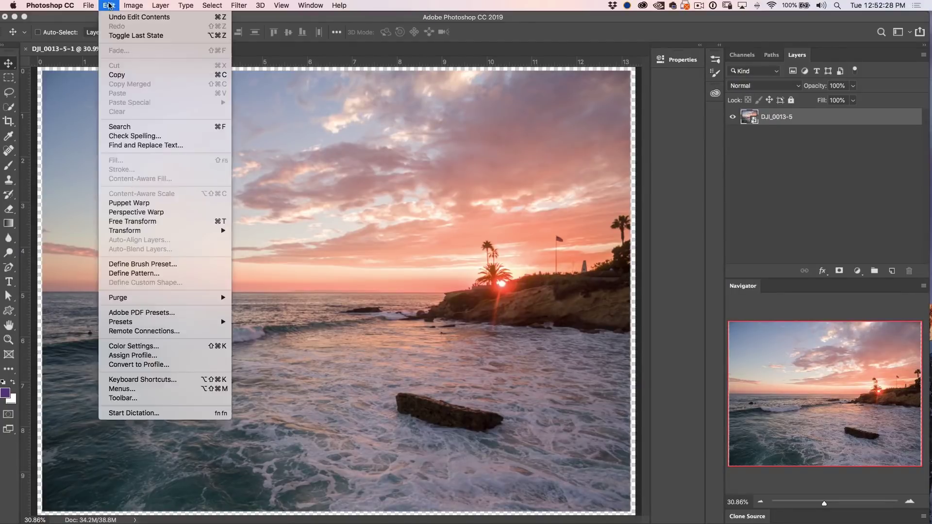
mouse_move(133, 5)
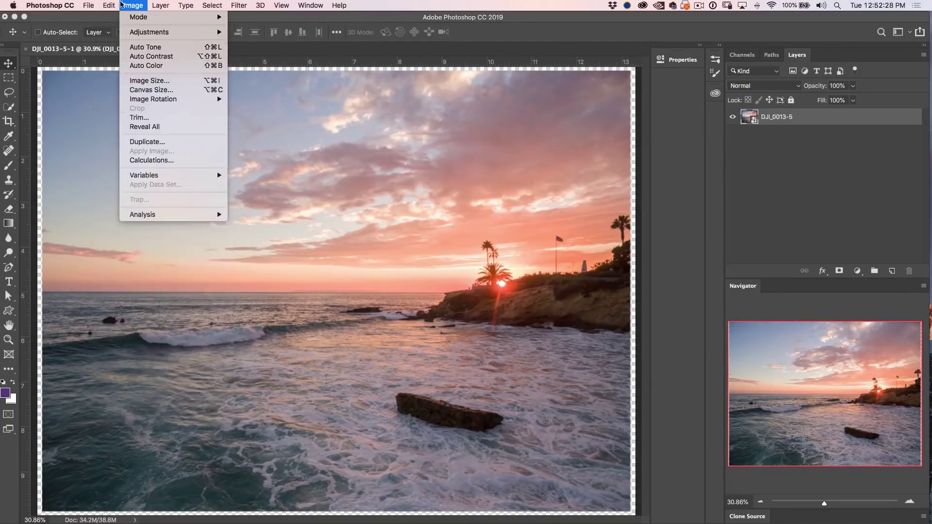
click(168, 118)
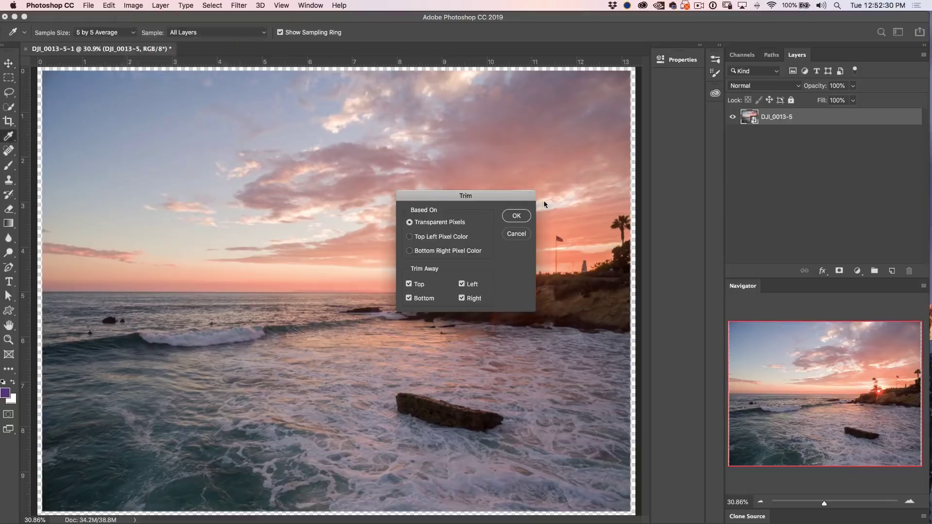
click(516, 216)
key(v)
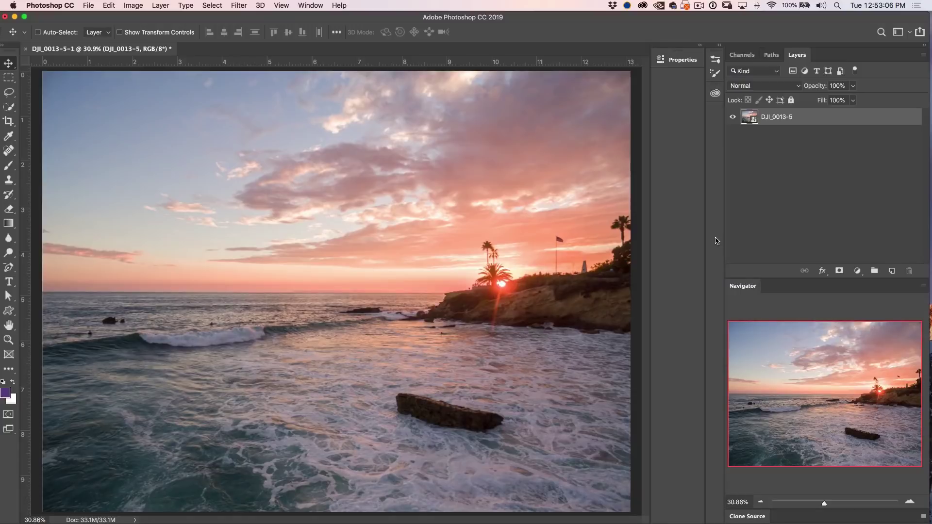
Step: Create a new layer above the photo in Overlay mode, filled with the Overlay-neutral 50% gray
alt+click(893, 272)
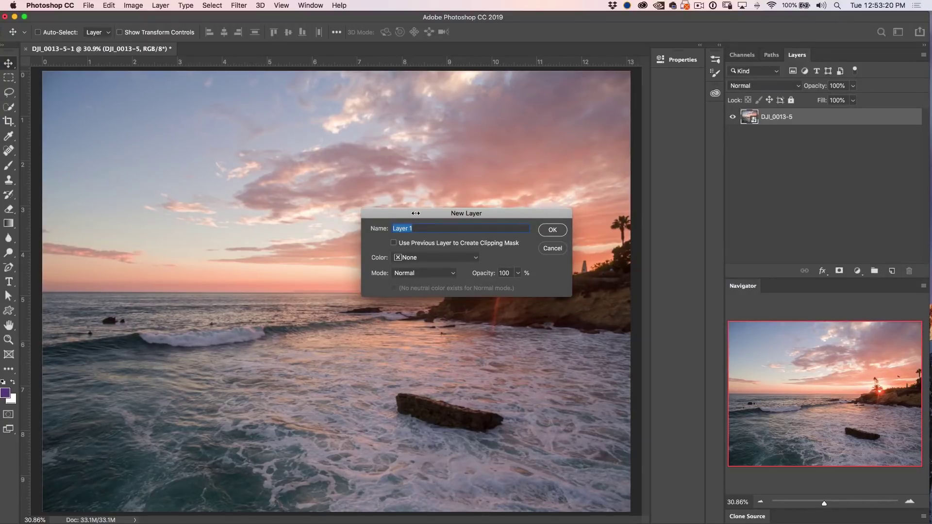
click(430, 273)
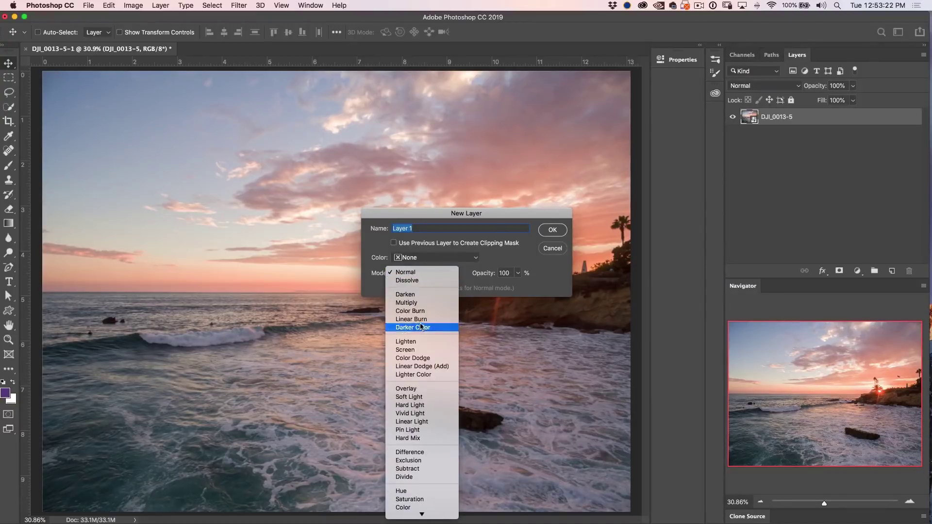
click(408, 389)
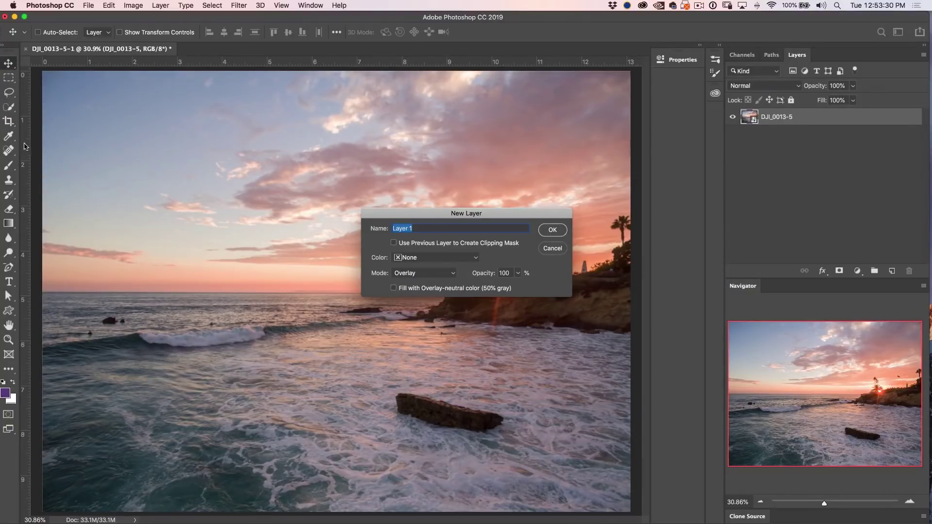
click(394, 288)
click(552, 231)
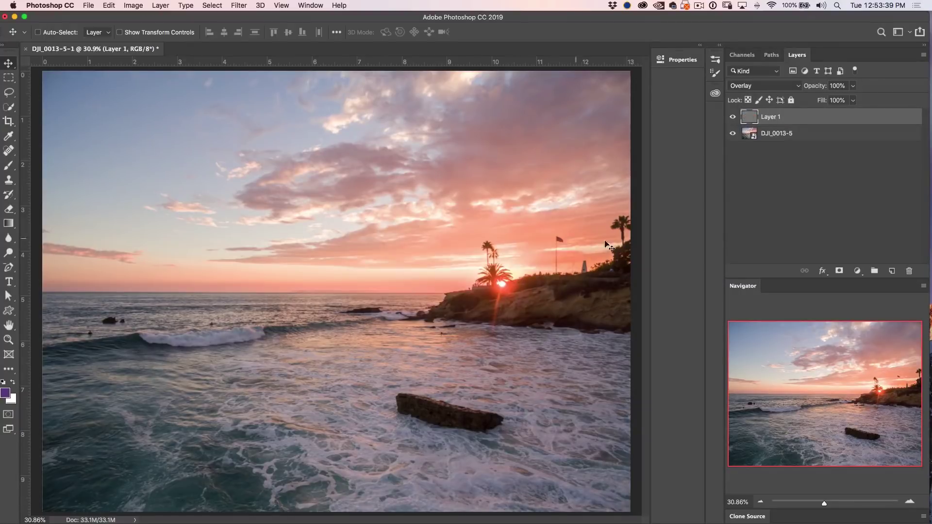
Step: Rename the gray Overlay layer "db", duplicate it, and name the copy "b"
double_click(774, 117)
text(b)
text(b)
key(Return)
drag(801, 119, 780, 128)
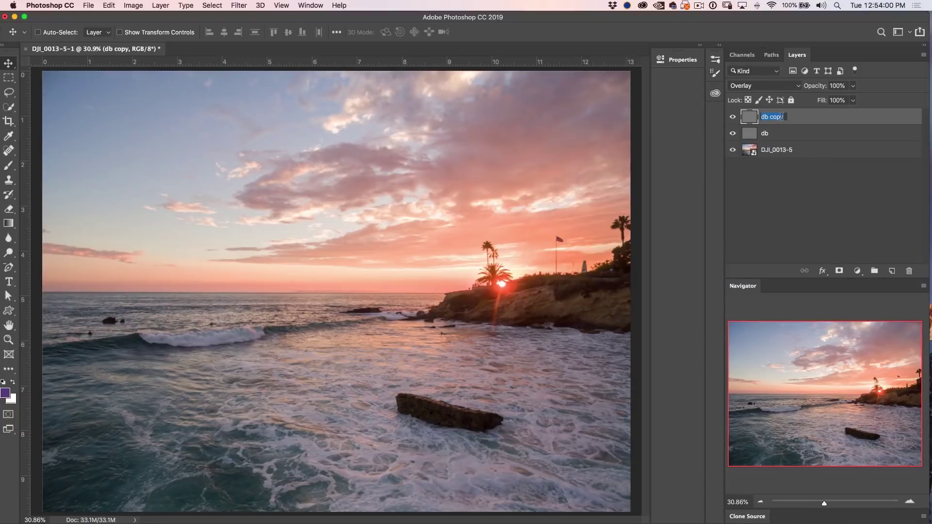
key(Return)
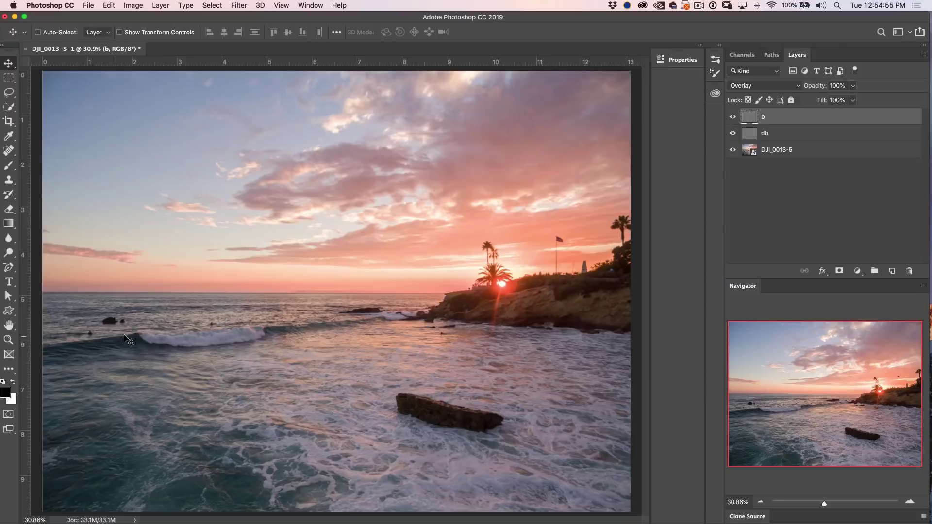
Step: Activate the Brush tool and choose the soft round brush preset at 300 px with 0% hardness
key(b)
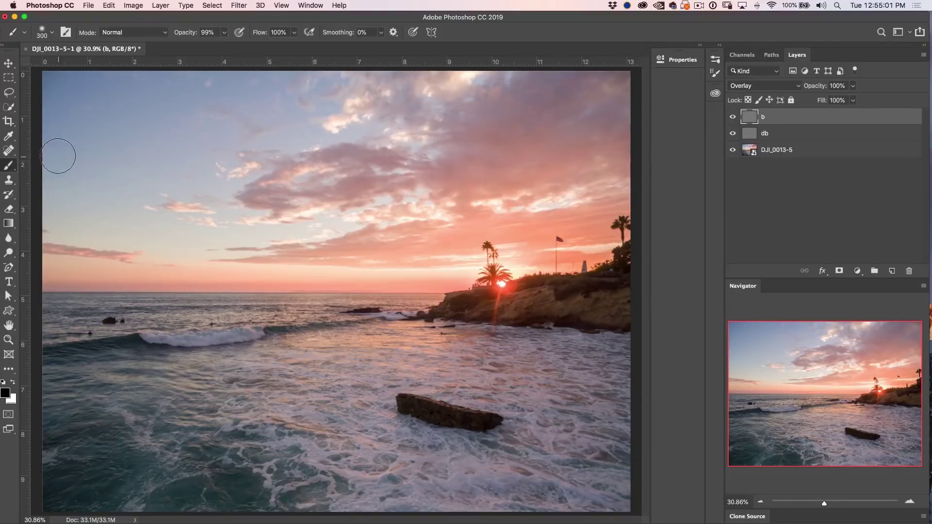
click(52, 32)
click(52, 32)
click(52, 32)
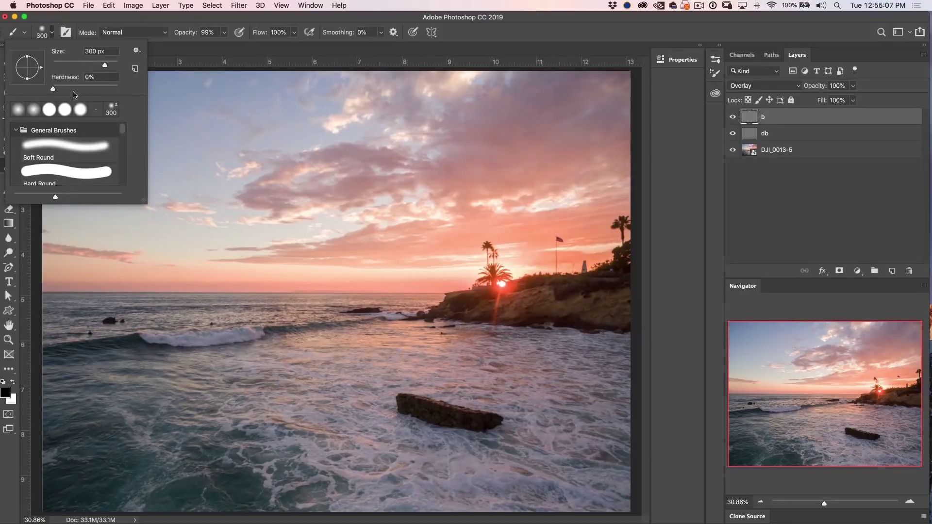
double_click(18, 112)
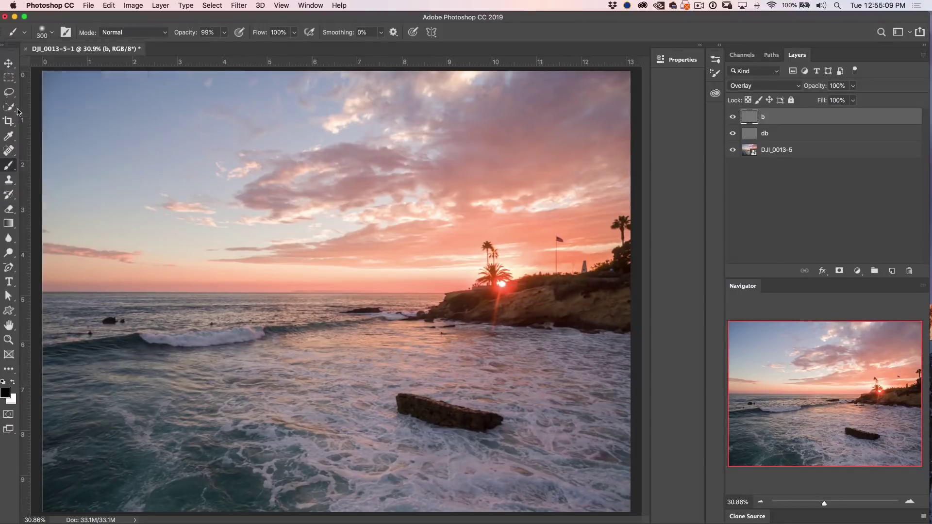
Step: Configure the brush with Transfer opacity jitter controlled by Pen Pressure and 20% opacity, and undo the test stroke
click(52, 33)
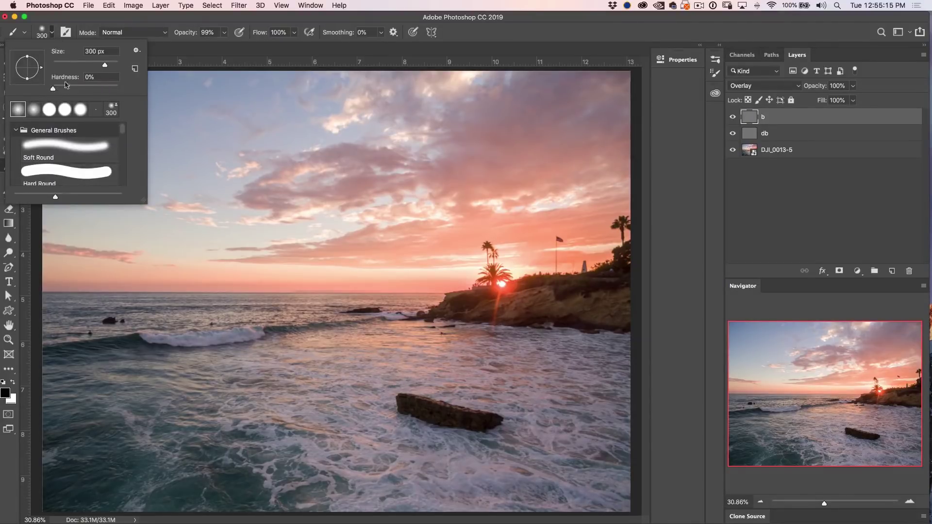
click(72, 16)
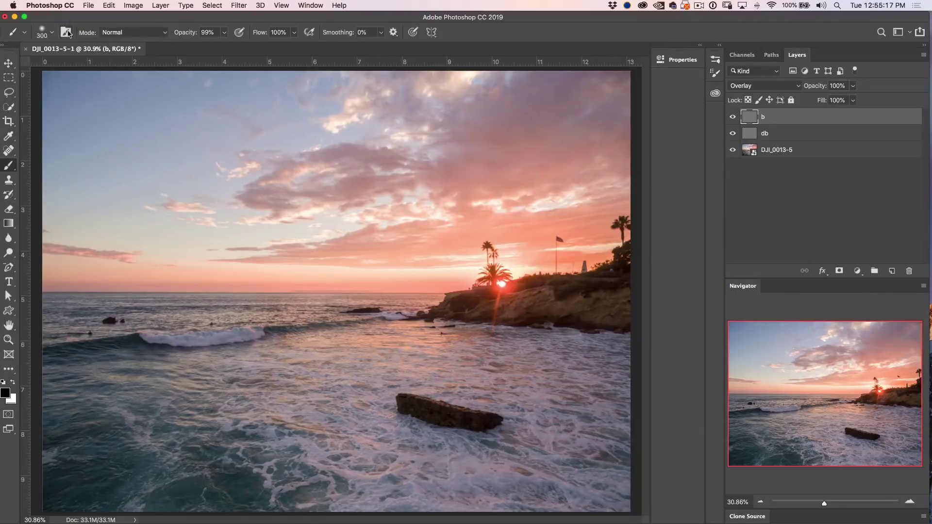
click(66, 33)
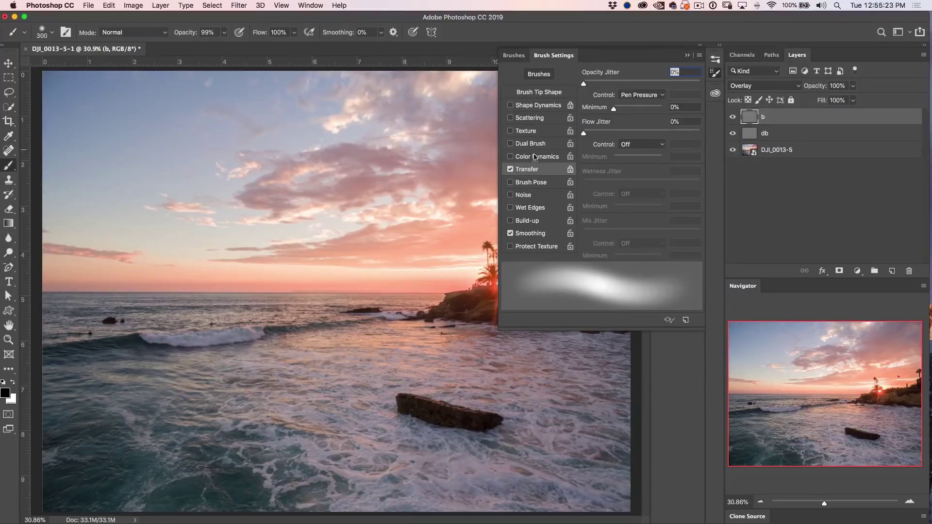
click(510, 170)
click(636, 96)
click(638, 97)
click(688, 57)
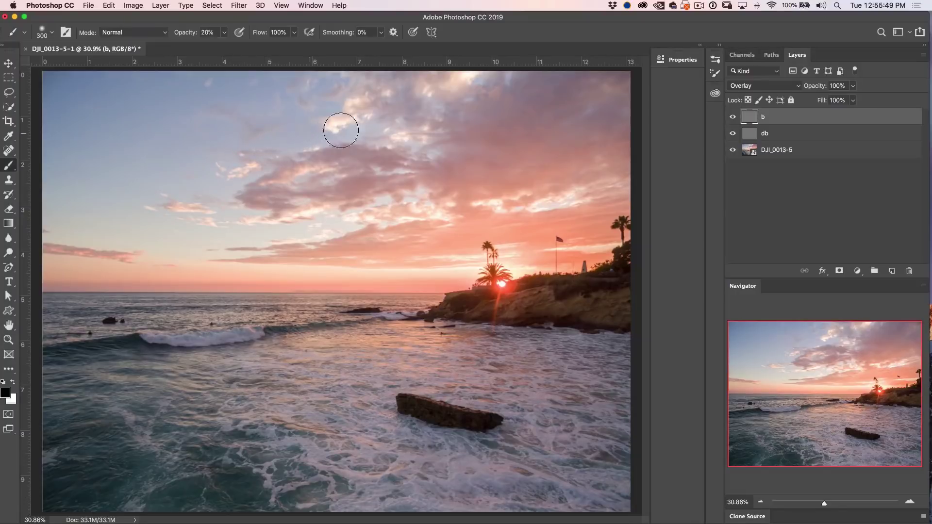
key(super+z)
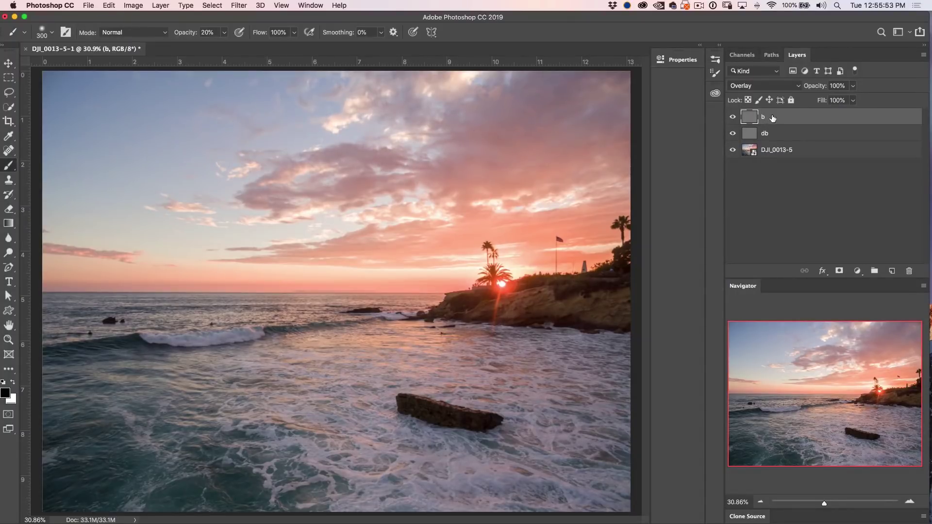
Step: Burn the upper sky and the lower edge of the water on layer b with a black 1000 px brush at 20% opacity
key(bracketright)
key(bracketright)
key(bracketright)
key(bracketright)
key(bracketright)
key(bracketright)
key(bracketright)
mouse_move(341, 103)
mouse_down()
mouse_move(531, 94)
mouse_move(602, 116)
mouse_move(343, 104)
mouse_move(134, 119)
mouse_move(61, 150)
mouse_move(421, 151)
mouse_move(566, 182)
mouse_move(293, 185)
mouse_move(94, 211)
mouse_move(78, 122)
mouse_move(65, 114)
mouse_move(593, 114)
mouse_move(459, 102)
mouse_move(167, 115)
mouse_move(67, 139)
mouse_move(112, 129)
mouse_move(588, 114)
mouse_move(539, 133)
mouse_move(243, 150)
mouse_move(66, 176)
mouse_up()
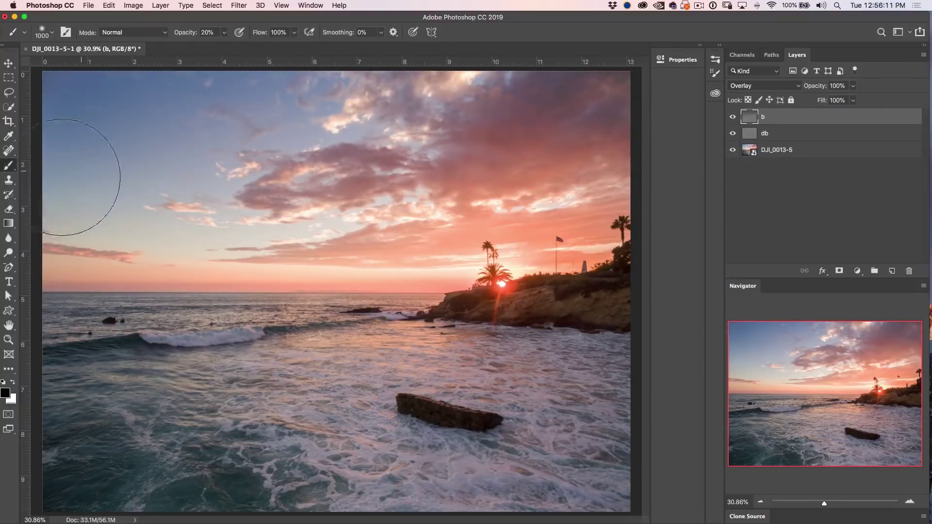
mouse_move(86, 456)
mouse_down()
mouse_move(83, 485)
mouse_move(626, 484)
mouse_up()
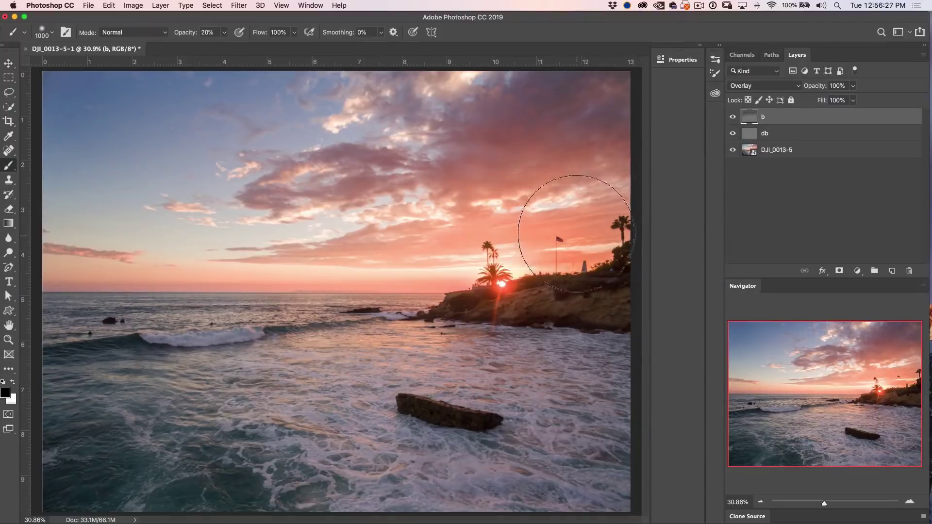
Step: Reduce the brush to 300 px and compare the photo with layer b hidden and shown
key(bracketleft)
key(bracketleft)
key(bracketleft)
key(bracketleft)
key(bracketleft)
key(bracketleft)
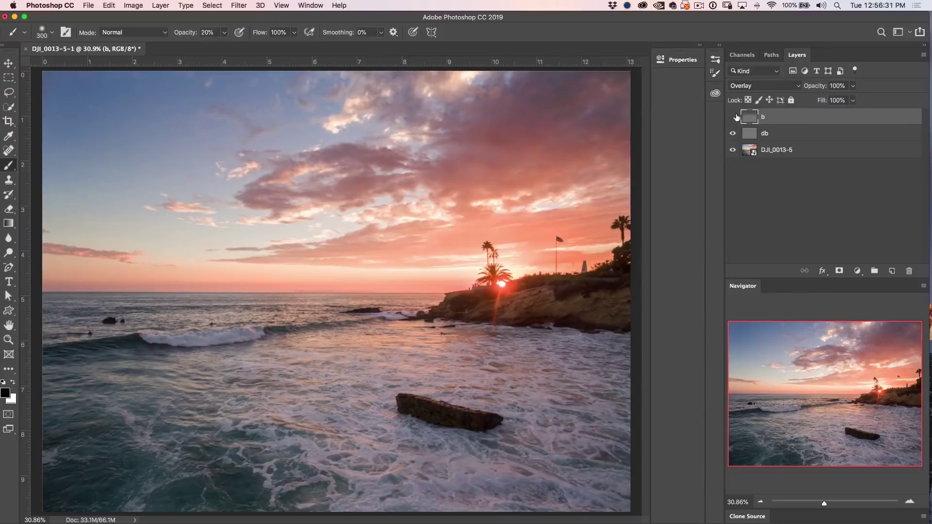
click(734, 118)
click(734, 118)
Step: Select layer db and dodge the water with a white brush enlarged to 600 px at 10% opacity
click(774, 136)
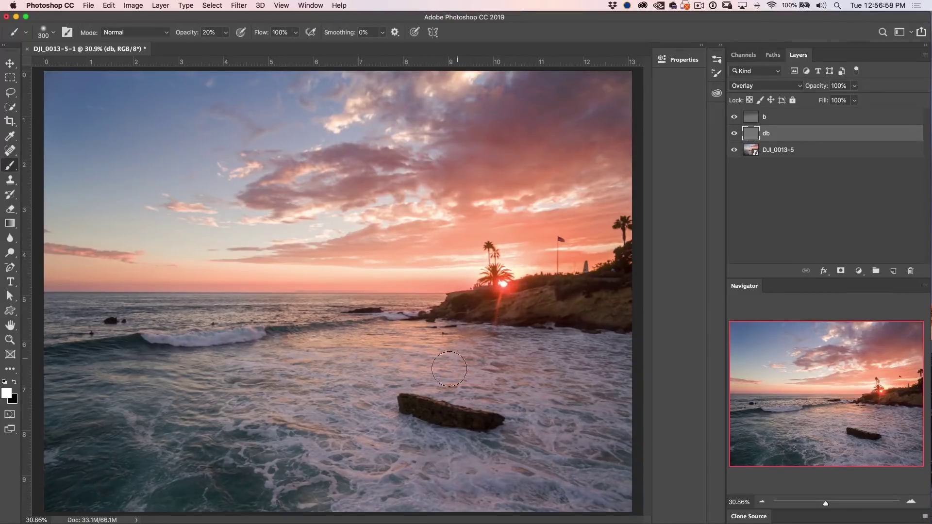
key(bracketright)
key(bracketright)
key(bracketright)
key(1)
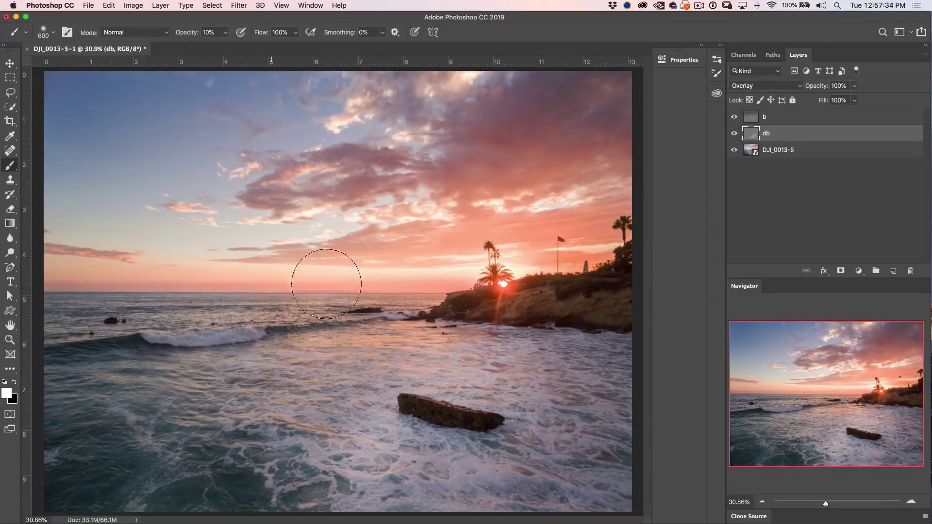
Step: Lighten the foam of the breaking wave on layer db with a white 50 px brush at 30% opacity
key(bracketleft)
key(bracketleft)
key(bracketleft)
key(bracketleft)
key(bracketleft)
key(bracketleft)
key(3)
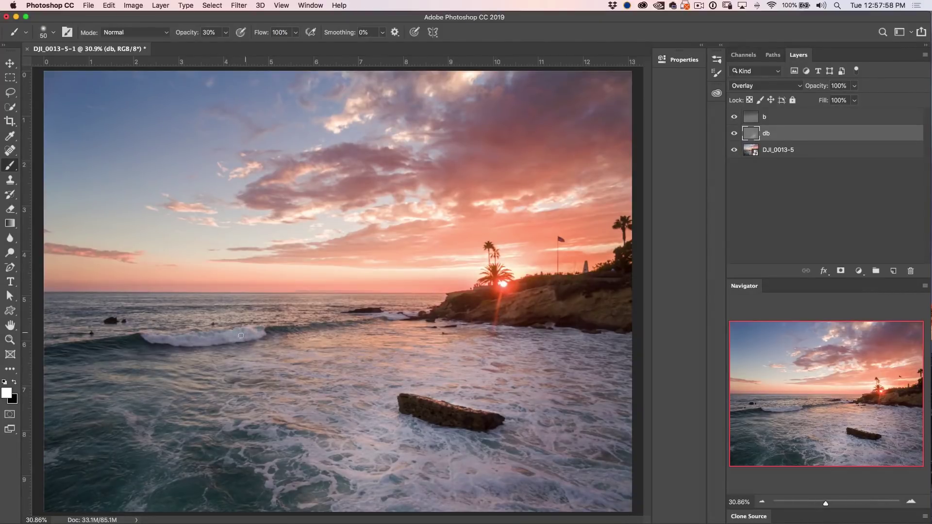
drag(224, 336, 192, 338)
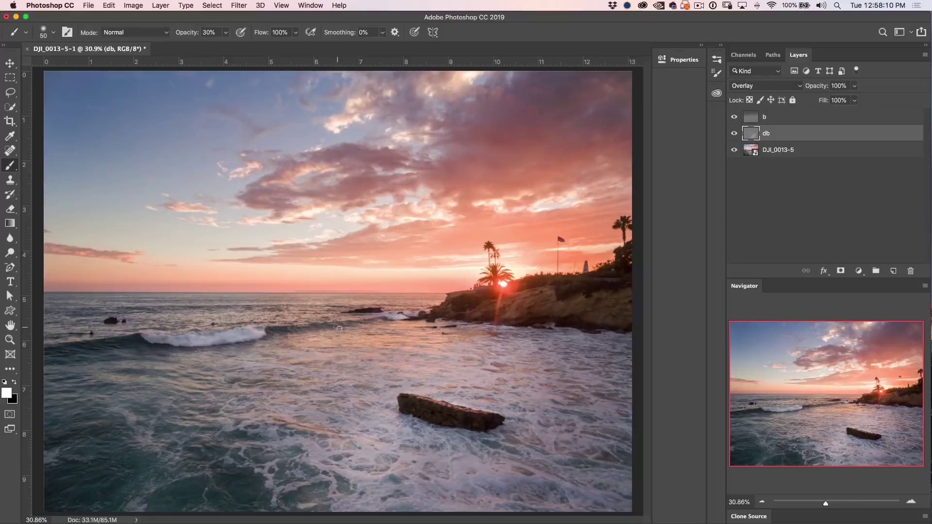
Step: Dodge more highlights with the white brush enlarged to 150 px, and compare the photo with layer db hidden and shown
key(bracketright)
key(bracketright)
key(bracketright)
key(bracketright)
key(bracketright)
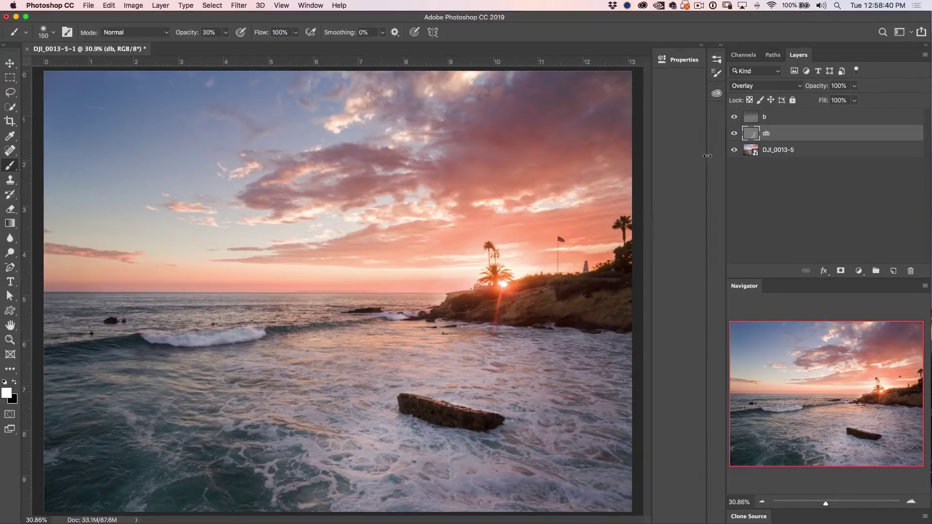
click(735, 135)
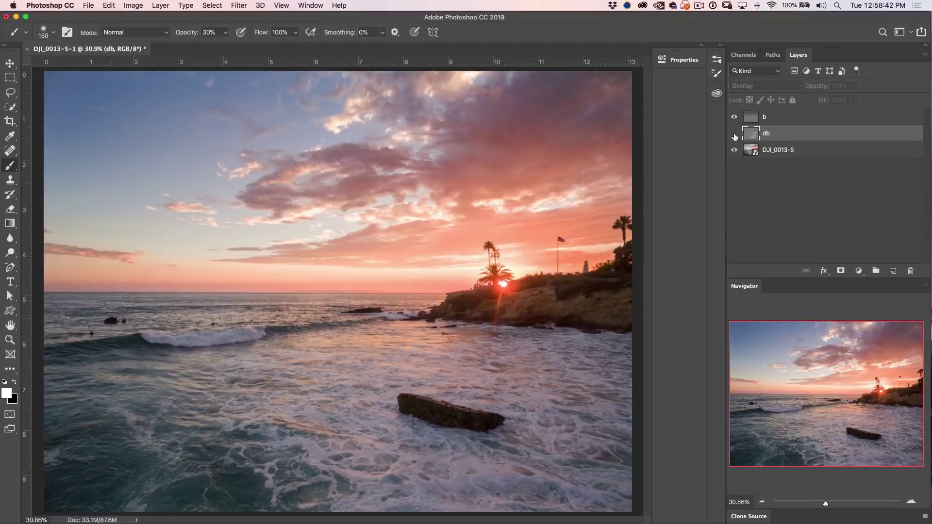
click(735, 134)
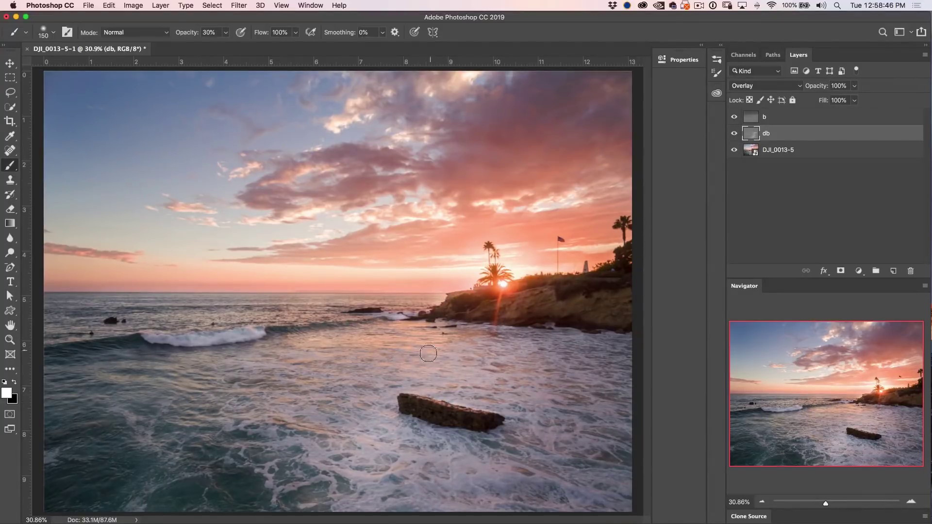
Step: Burn the foreground rock and the water beneath the breaking wave with black at 30% opacity, reducing the brush to 70 px
key(x)
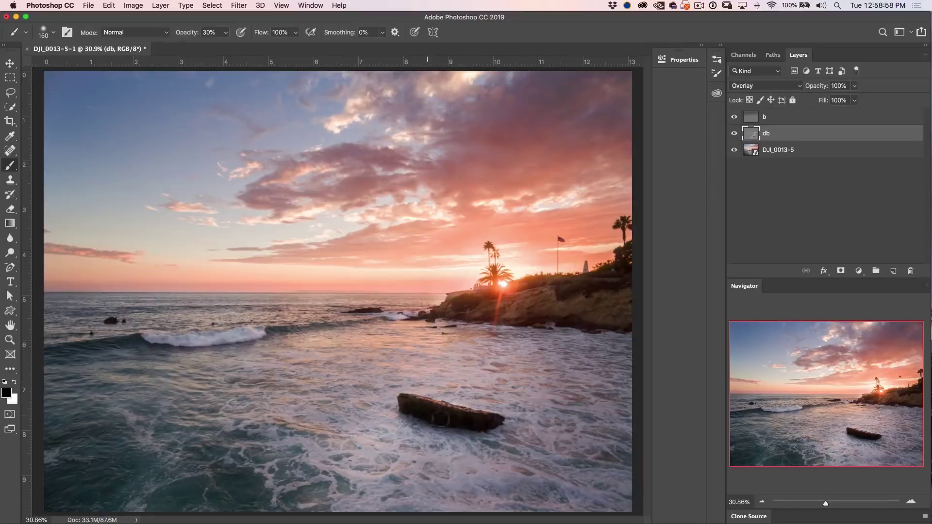
key(bracketleft)
key(bracketleft)
key(bracketleft)
key(bracketleft)
key(bracketleft)
drag(180, 349, 118, 345)
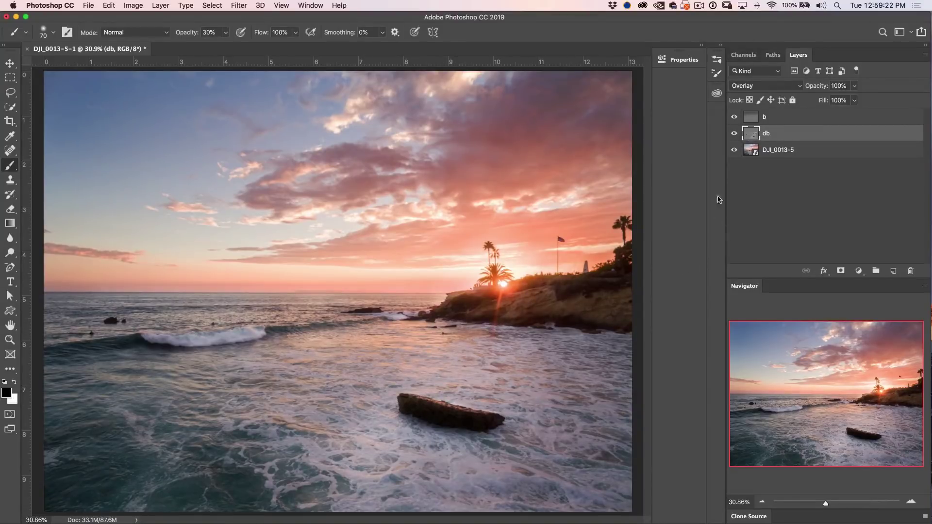
Step: Compare the photo without the dodge-and-burn layers and set layer db's opacity to 80%
drag(736, 118, 736, 139)
click(820, 87)
drag(820, 86, 784, 98)
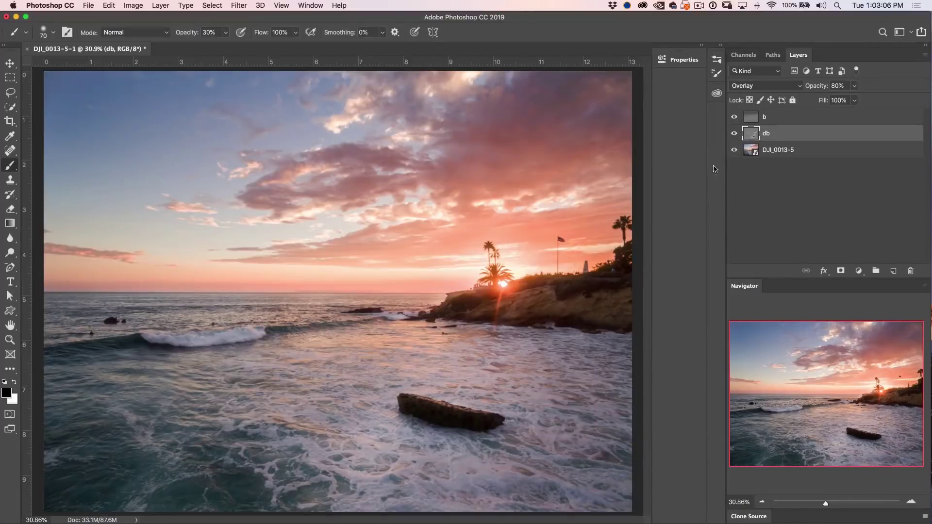
Step: Convert the photo and both gray layers into one Smart Object and open it in the Camera Raw filter
click(779, 151)
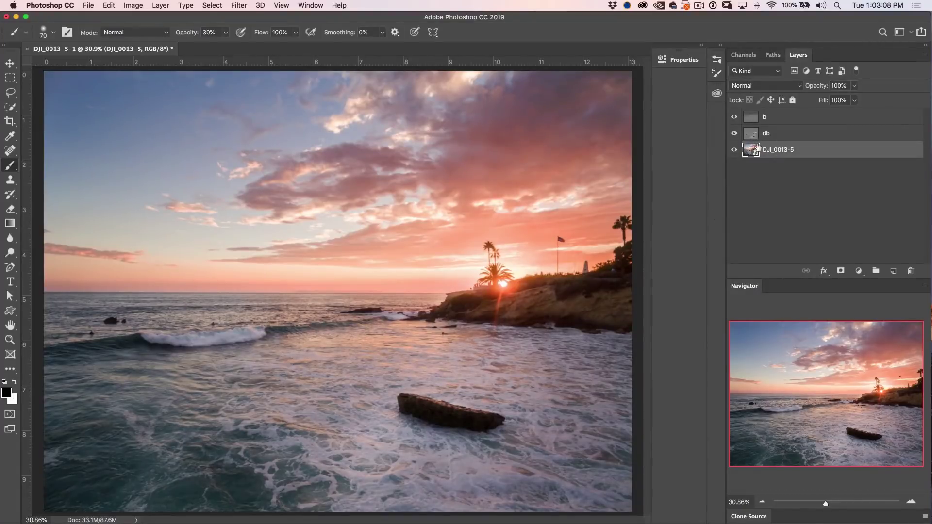
shift+click(783, 126)
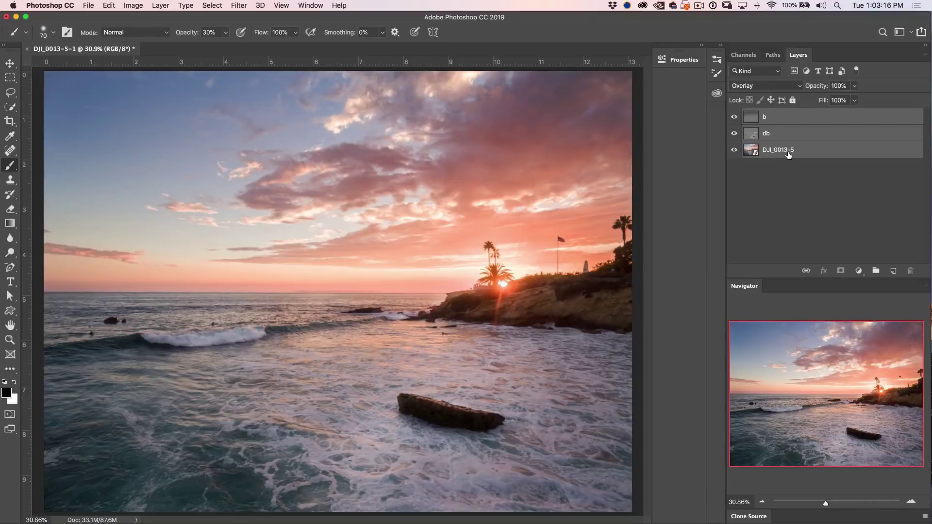
click(788, 155)
shift+click(786, 118)
right_click(819, 123)
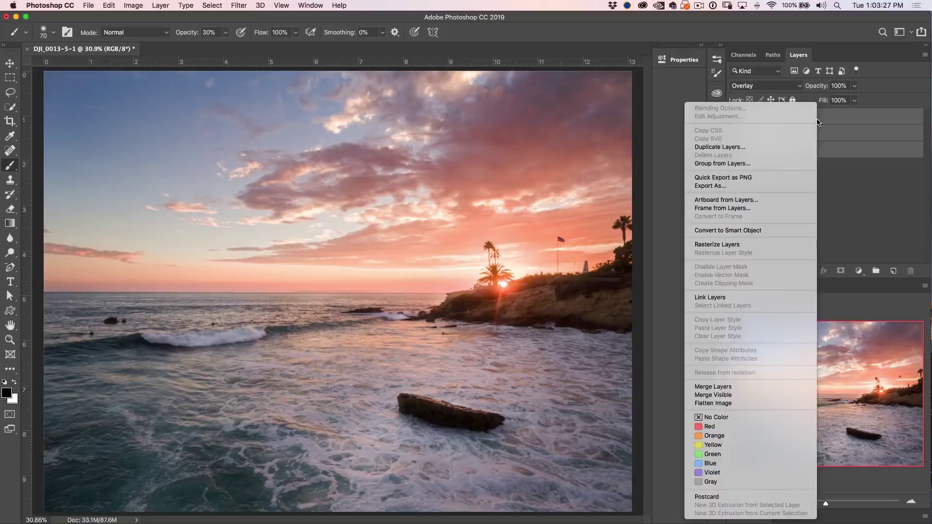
click(767, 229)
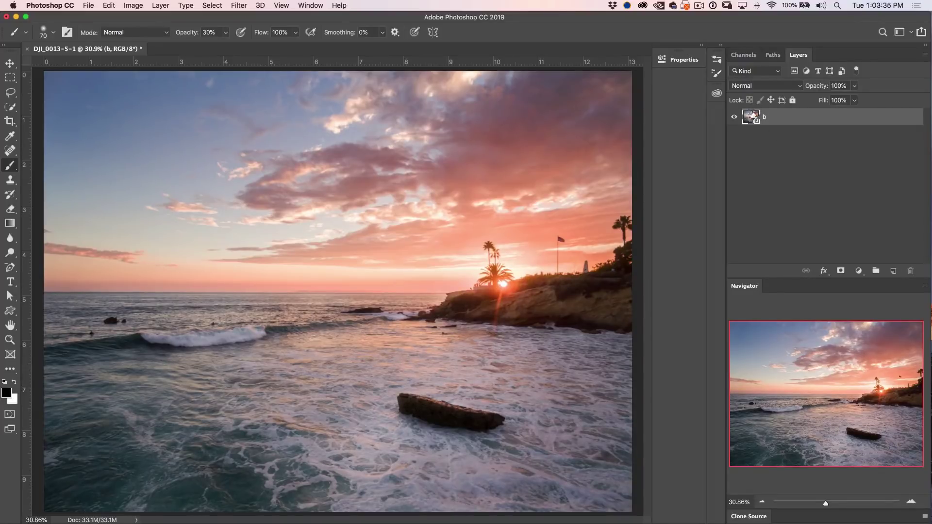
click(238, 5)
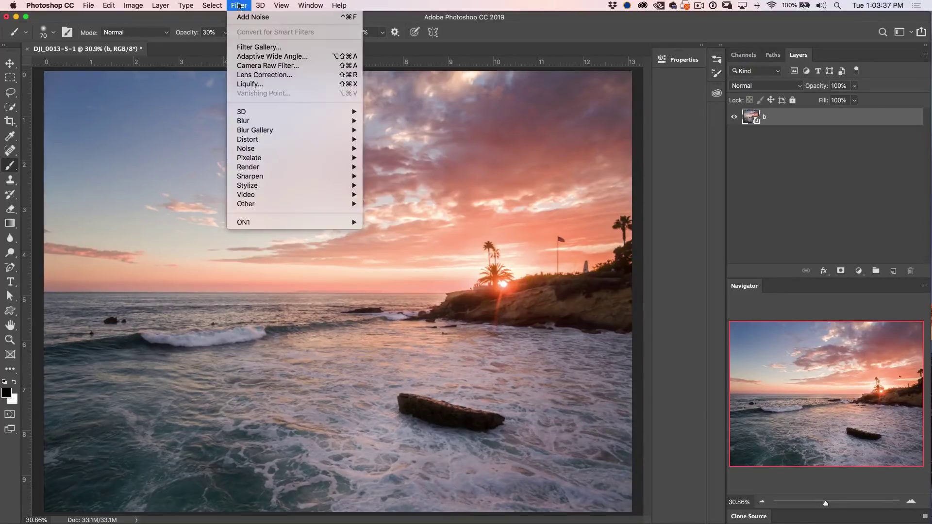
click(252, 65)
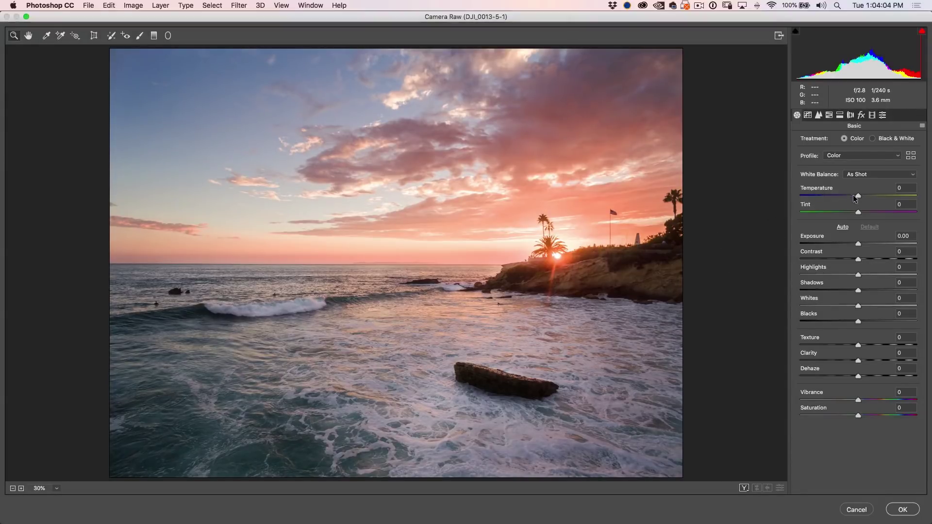
Step: Try a cooler temperature of -18 and a warmer one of +22, and reset the temperature to 0
drag(858, 194, 847, 196)
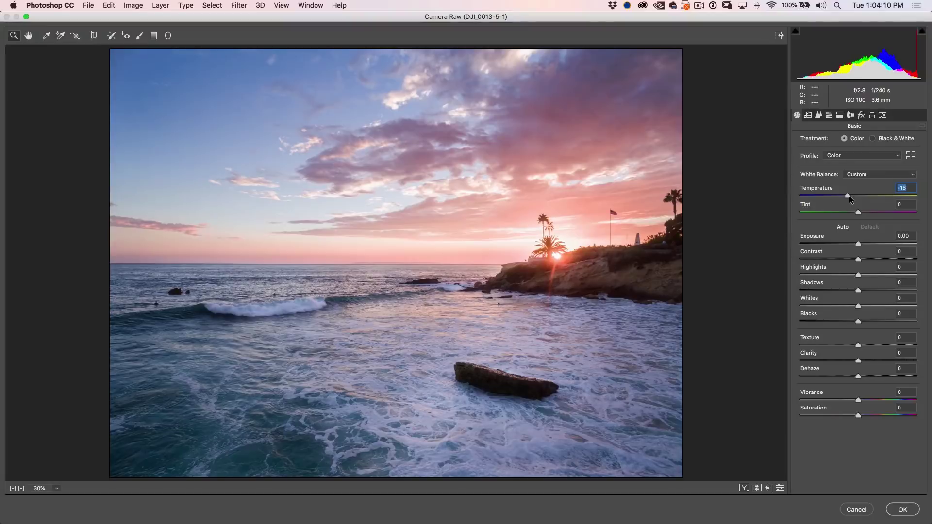
drag(849, 195, 872, 196)
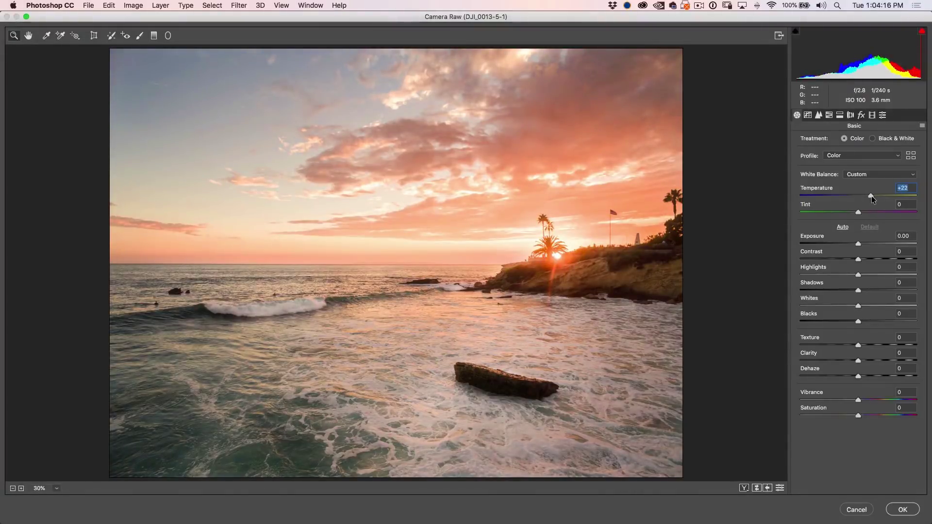
double_click(870, 196)
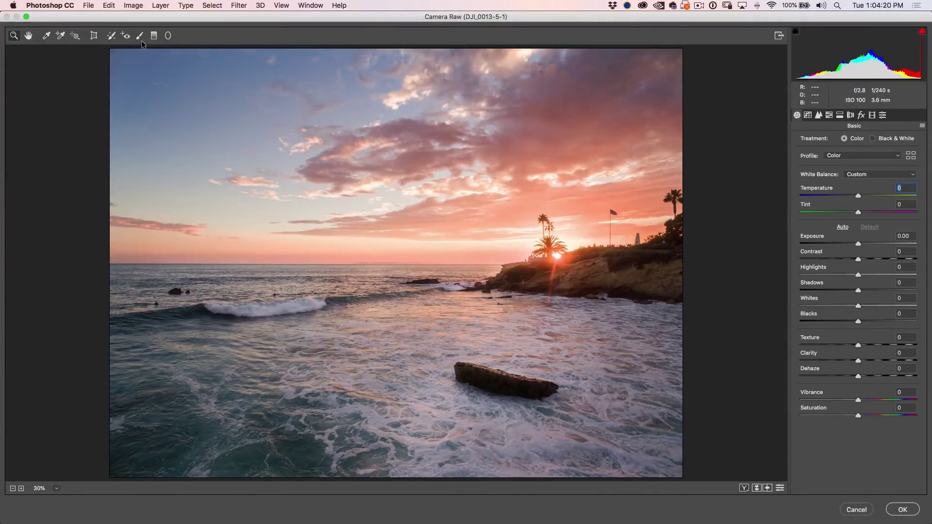
Step: Sample the white balance from the breaking wave's foam, set the vibrance to +20 and adjust the temperature to +7
click(48, 36)
click(269, 312)
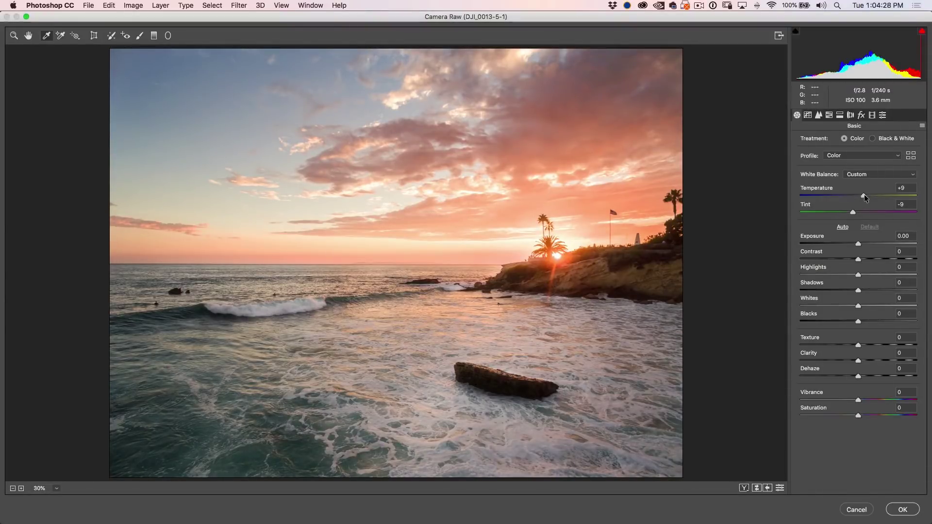
drag(864, 197, 869, 194)
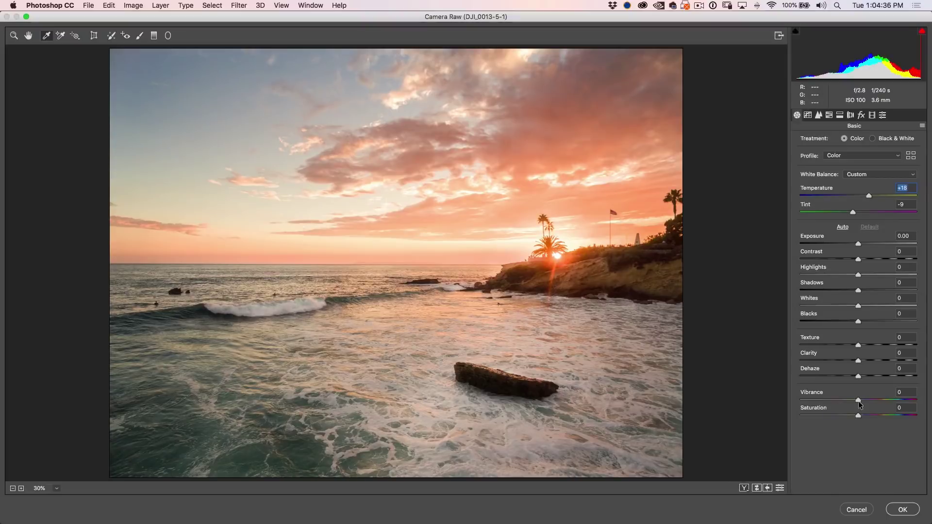
mouse_move(858, 401)
mouse_down()
mouse_move(890, 405)
mouse_move(836, 398)
mouse_move(898, 399)
mouse_move(856, 398)
mouse_move(867, 397)
mouse_up()
drag(871, 397, 870, 396)
drag(868, 196, 862, 197)
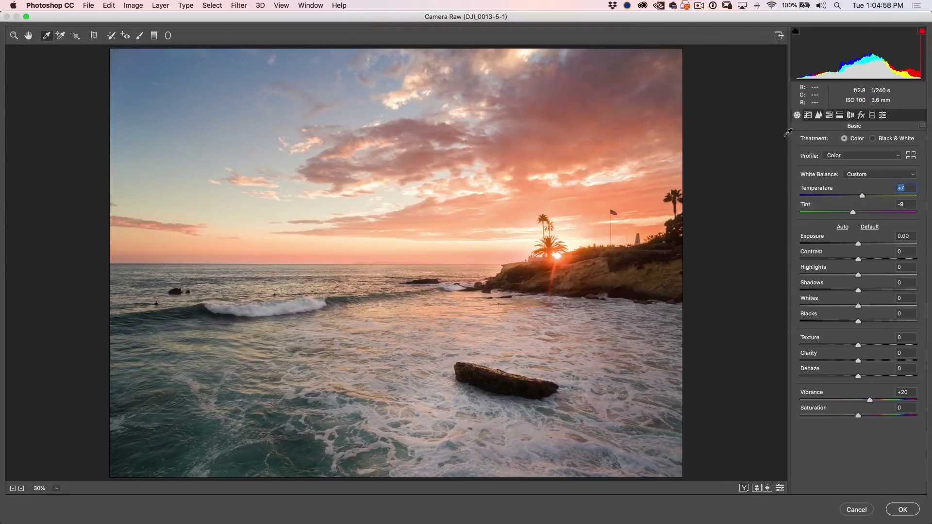
Step: Set the HSL saturation of Oranges to +30, Blues to +29 and Aquas to +8
click(830, 116)
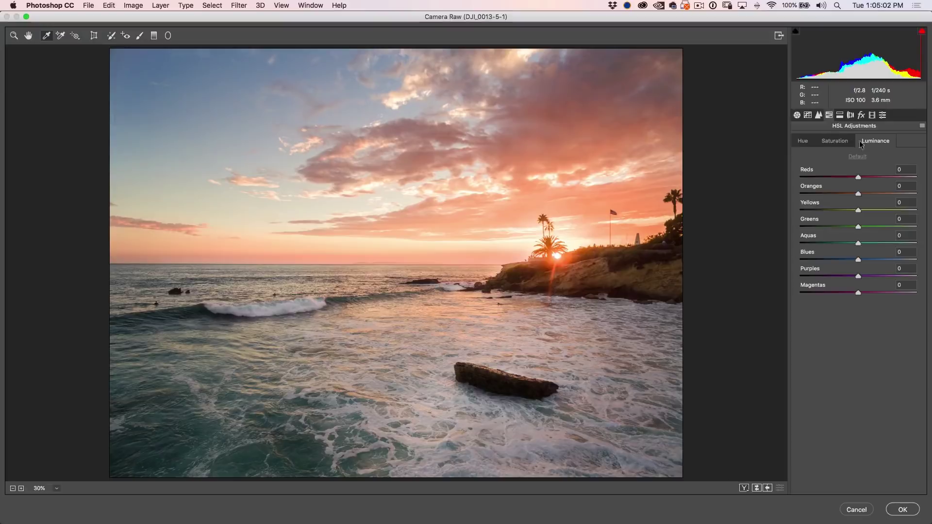
click(836, 141)
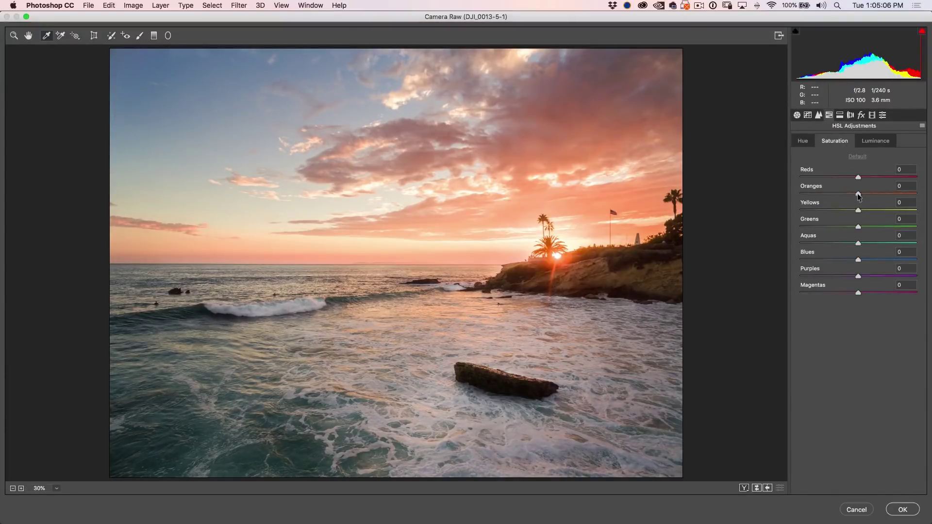
drag(858, 193, 876, 197)
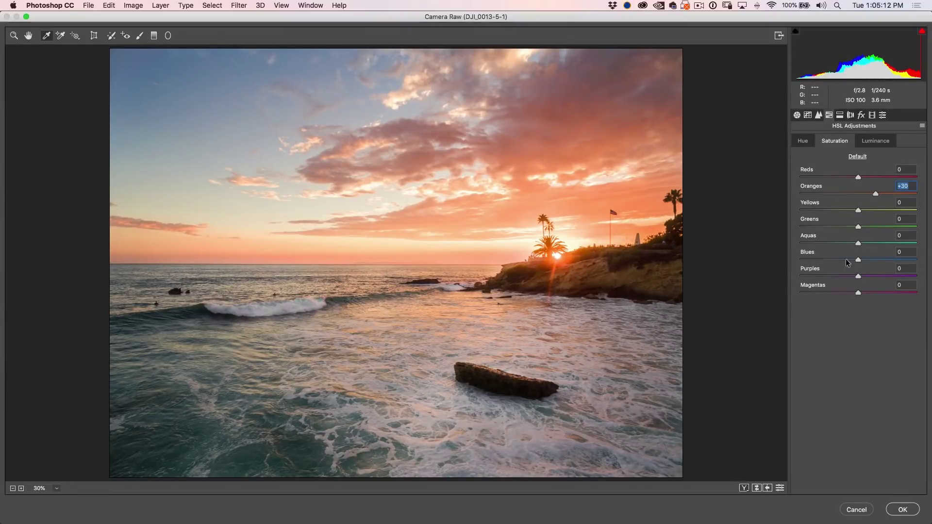
mouse_move(859, 260)
mouse_down()
mouse_move(890, 267)
mouse_move(863, 243)
mouse_up()
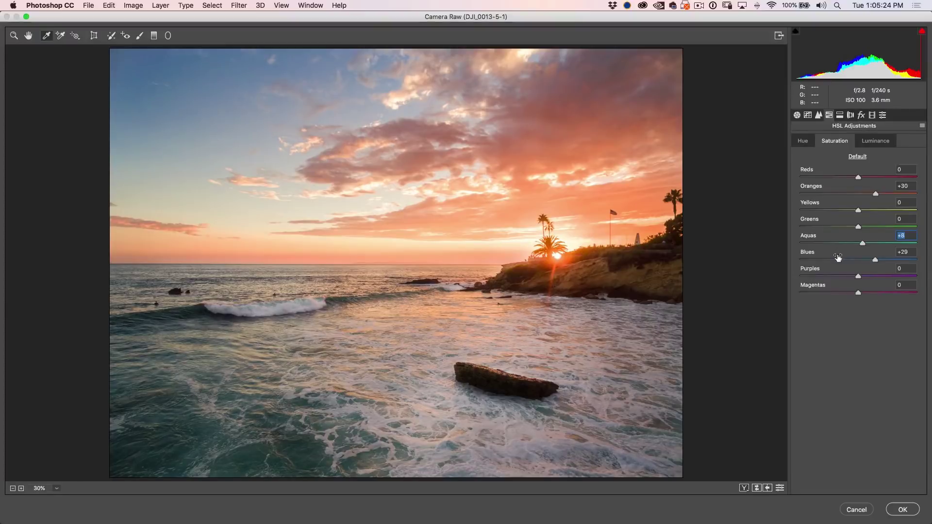
Step: Set the HSL luminance of Blues to -19, Oranges to -13 and Yellows to -1, and shift the Oranges hue slightly toward yellow
click(876, 141)
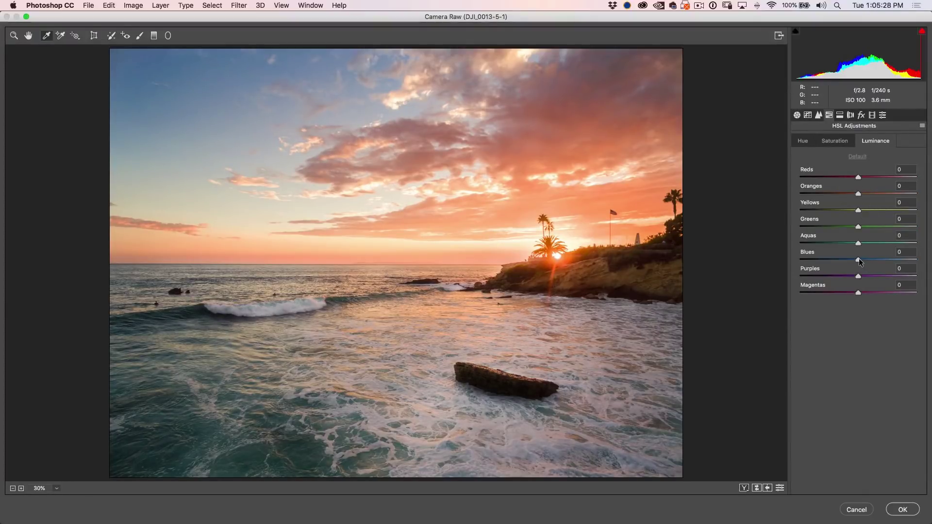
drag(858, 260, 848, 260)
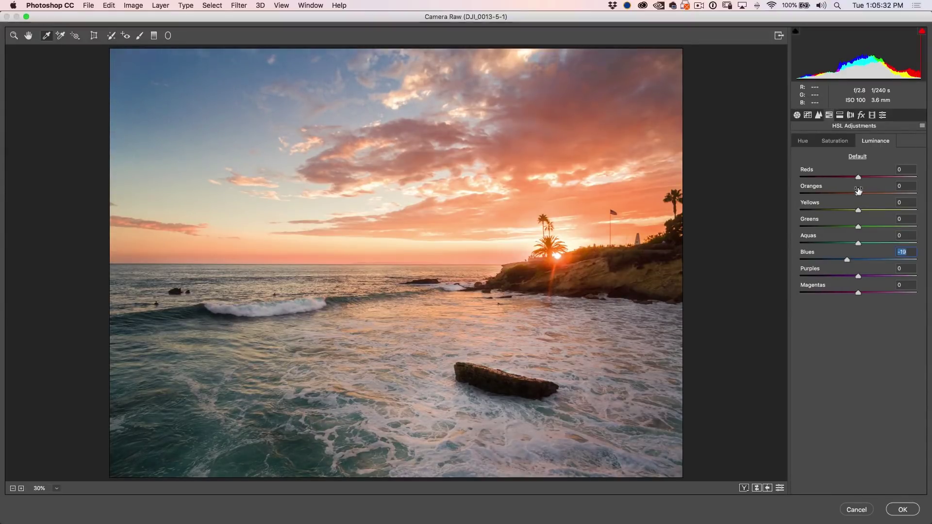
mouse_move(859, 210)
mouse_down()
mouse_move(875, 210)
mouse_move(860, 212)
mouse_move(877, 193)
mouse_move(849, 195)
mouse_move(872, 209)
mouse_move(858, 210)
mouse_up()
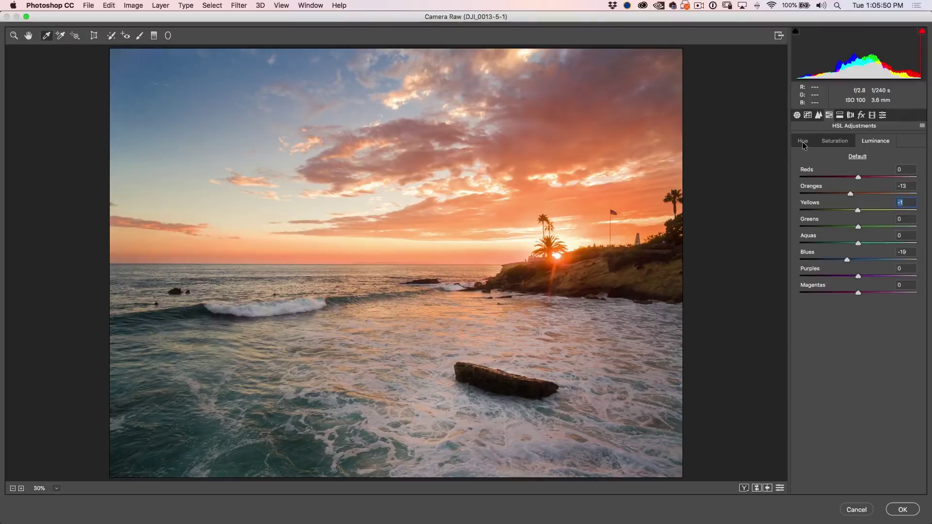
click(803, 142)
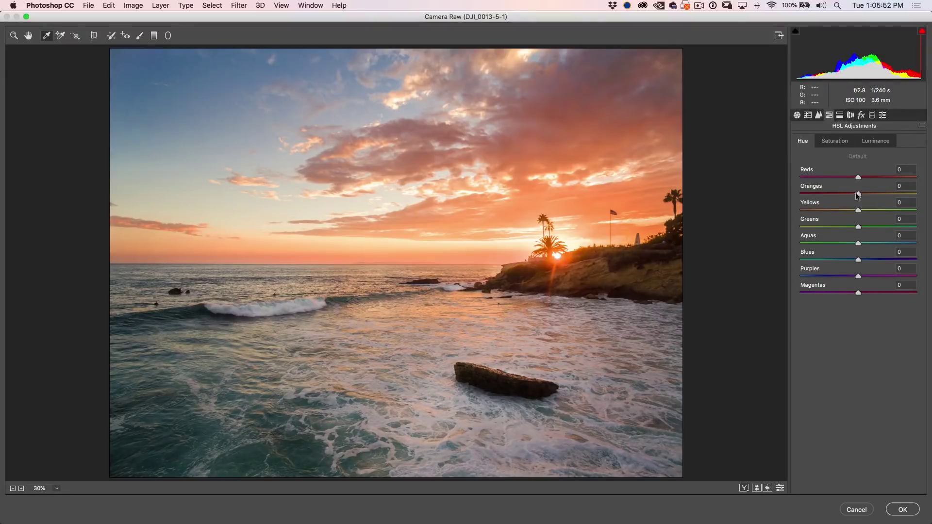
drag(858, 192, 862, 194)
Step: Set the highlights to -16, shadows to +8, whites to +22 and blacks to -33, and raise the texture slightly
click(797, 115)
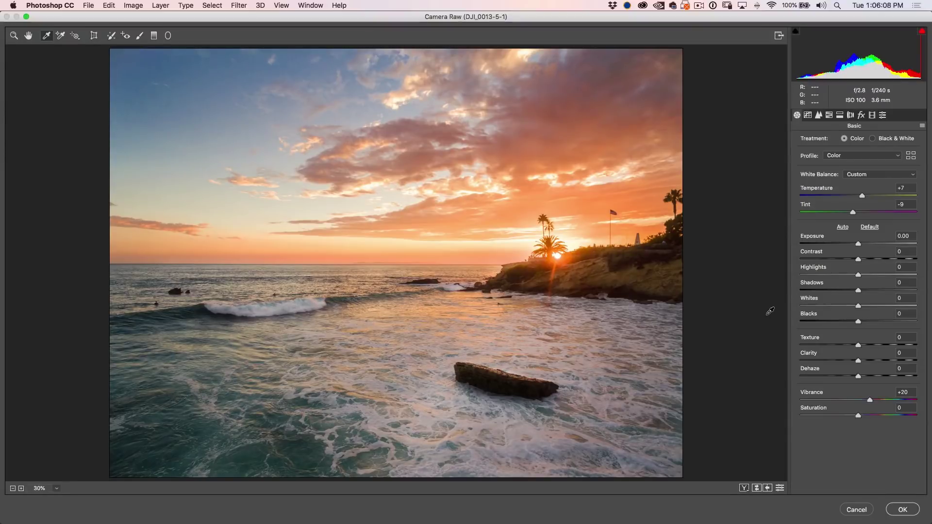
key(p)
key(p)
drag(859, 275, 871, 305)
drag(858, 322, 839, 321)
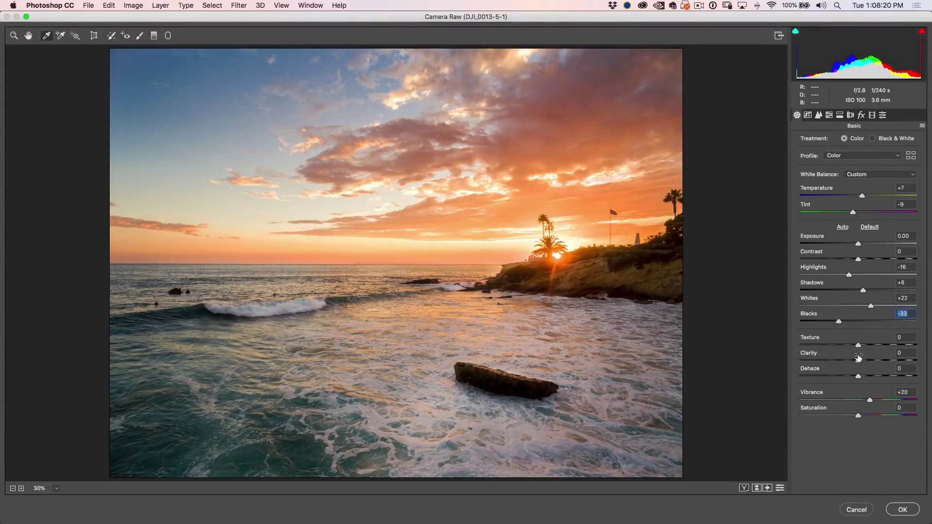
drag(860, 342, 861, 343)
Step: Darken the image edges with a Highlight Priority post-crop vignette at an amount of -26
click(861, 116)
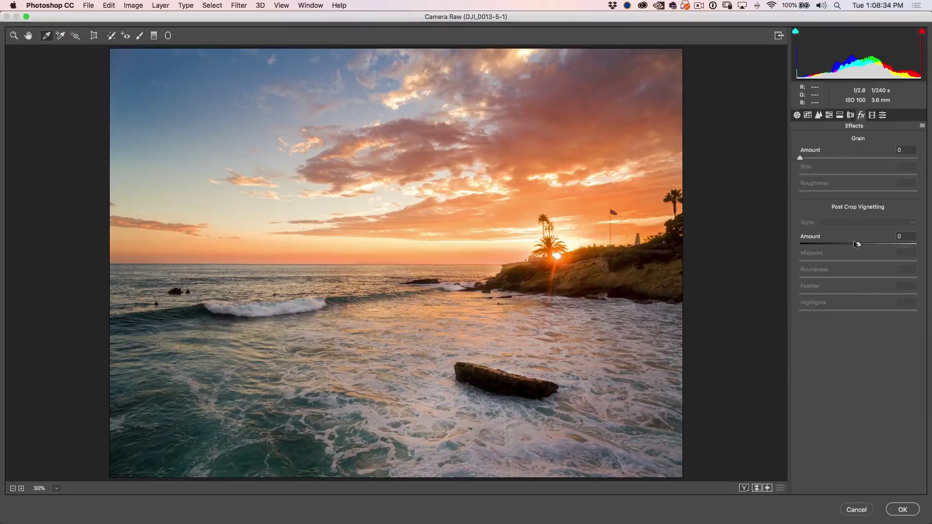
click(858, 244)
drag(857, 243, 843, 244)
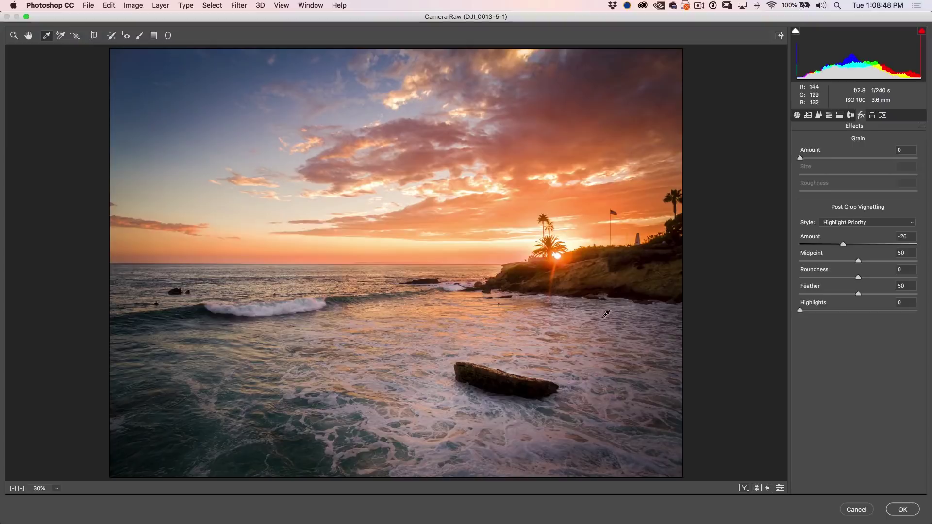
Step: Apply the Camera Raw filter to the Smart Object and compare the photo with and without the adjustments
key(super+z)
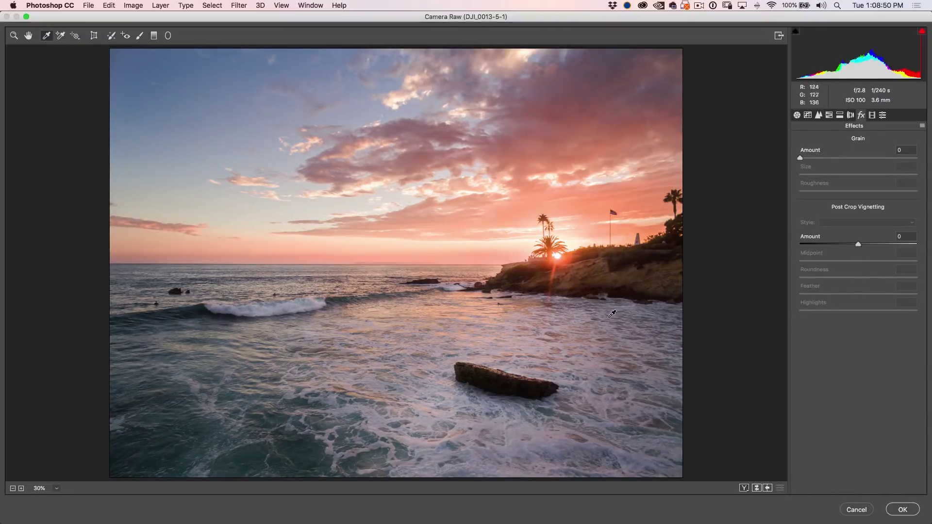
key(super+z)
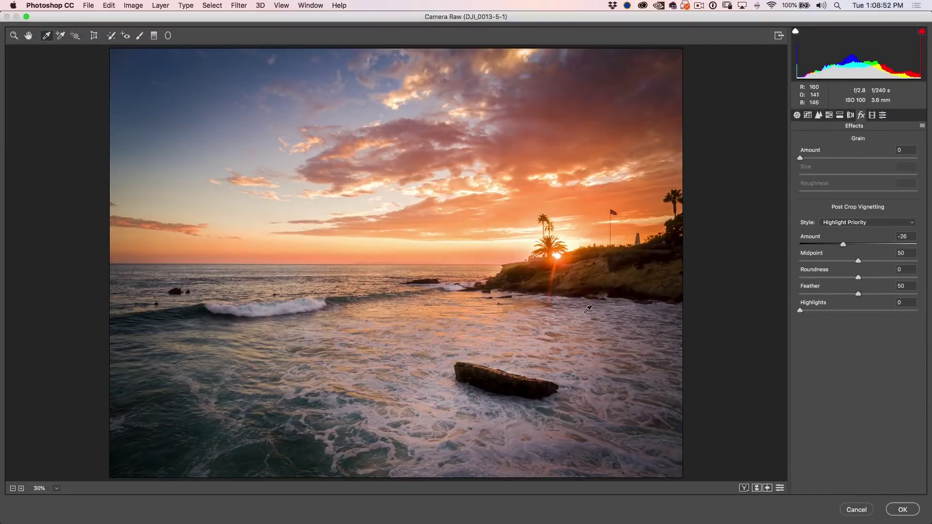
click(903, 510)
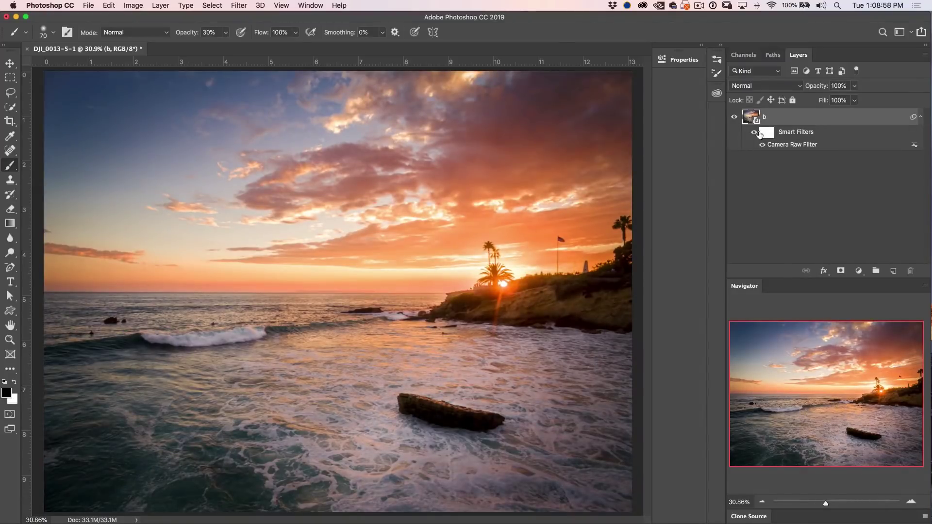
click(755, 133)
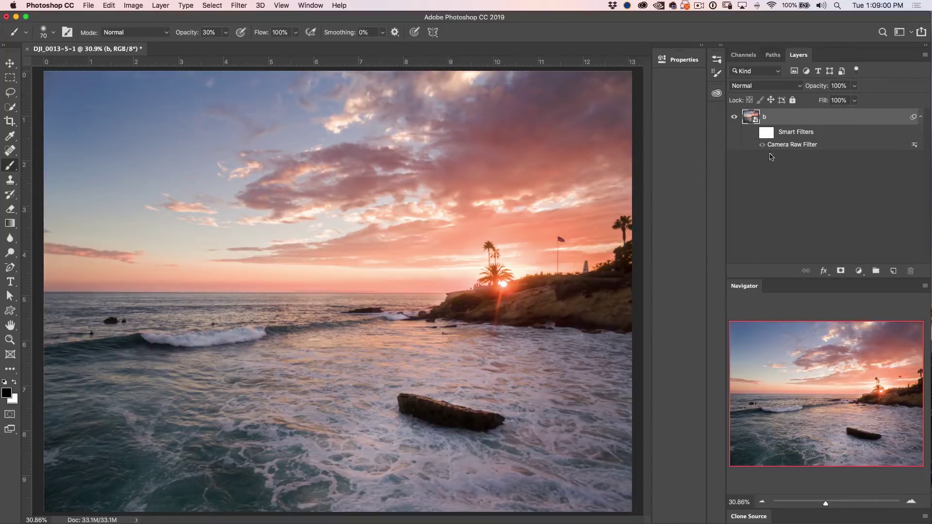
click(755, 133)
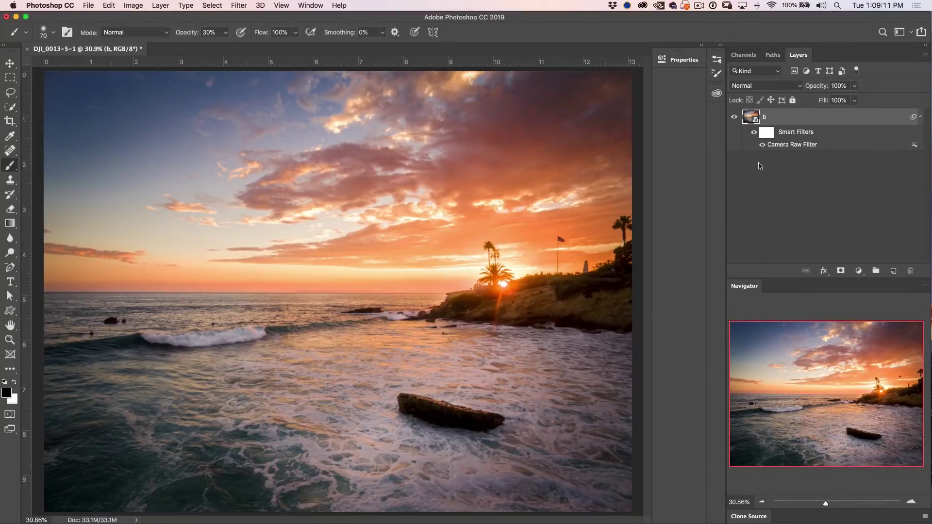
Step: Duplicate the Smart Object layer b and rasterize the copy
drag(785, 120, 894, 271)
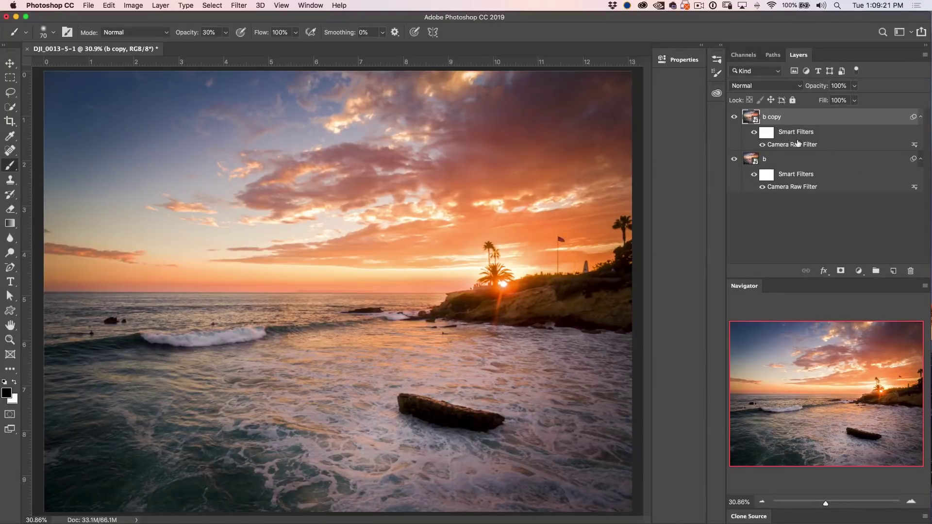
right_click(782, 116)
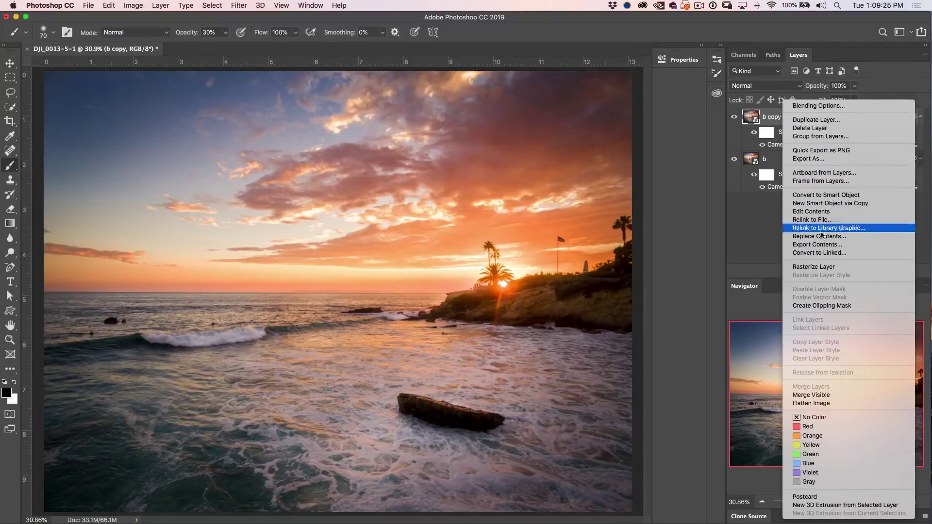
click(823, 268)
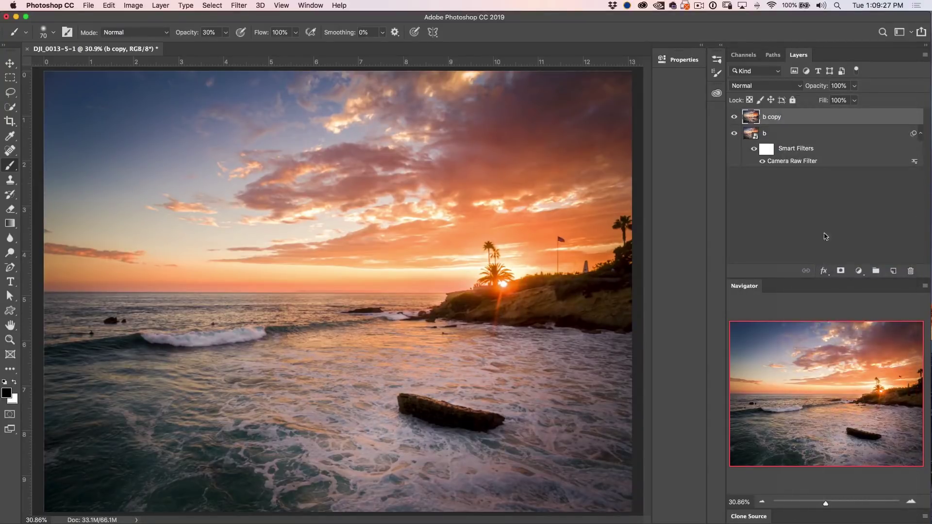
Step: Set the rasterized copy's blend mode to Overlay, try an opacity of 32% and set it to 98%
click(758, 87)
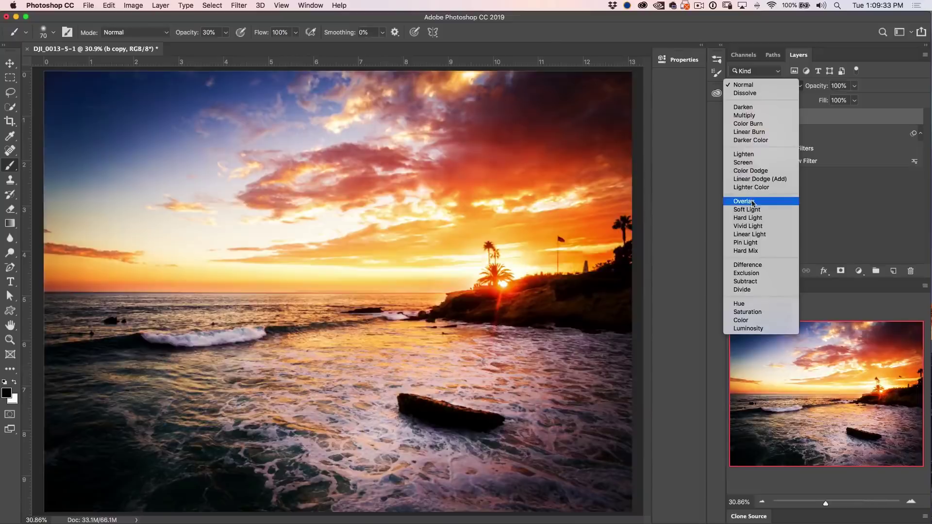
click(752, 201)
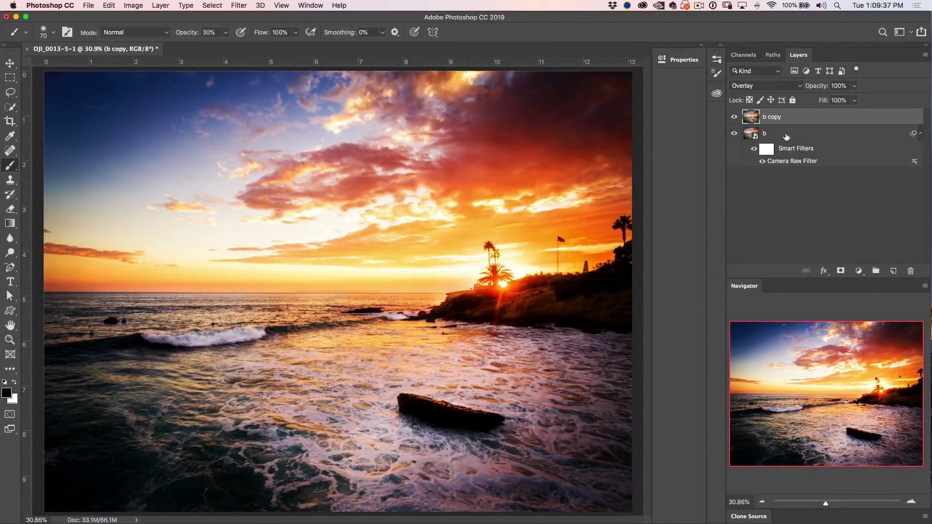
drag(817, 86, 715, 104)
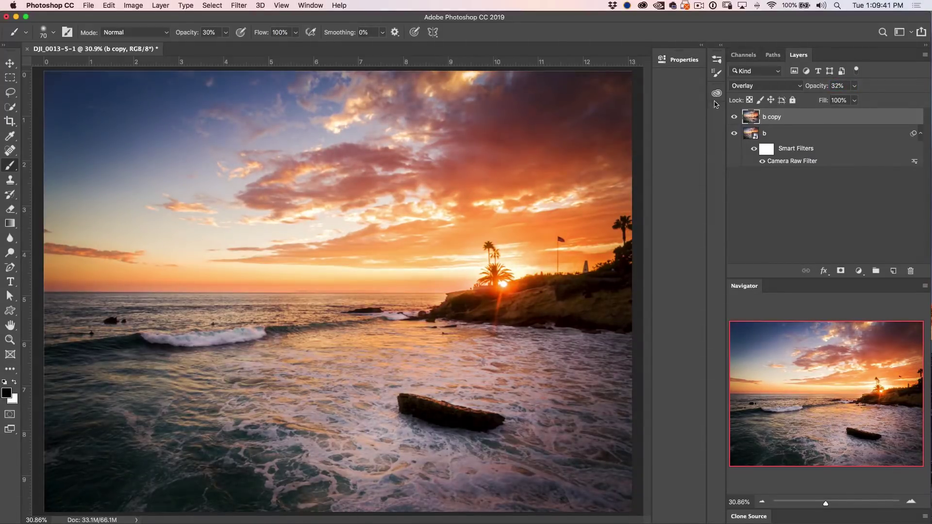
drag(818, 87, 873, 100)
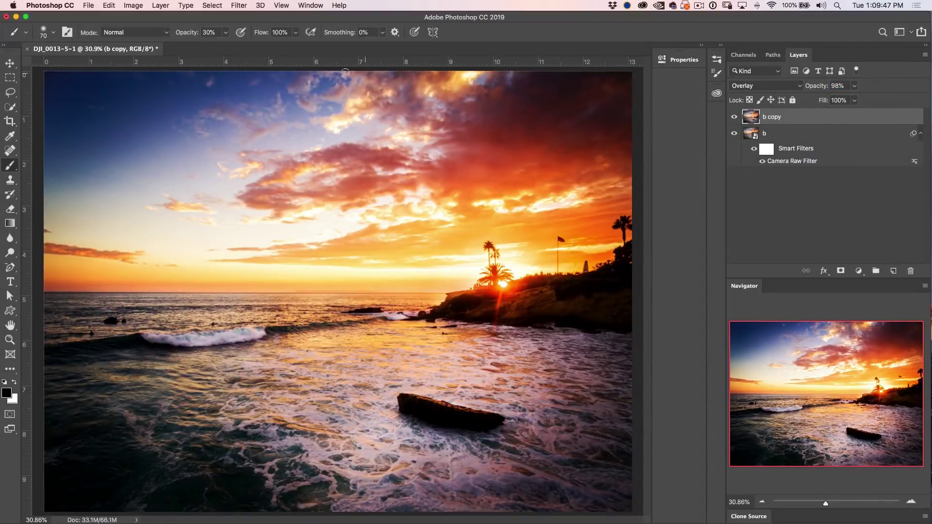
Step: Apply a High Pass filter with a radius of 2.6 pixels to the b copy layer
click(238, 4)
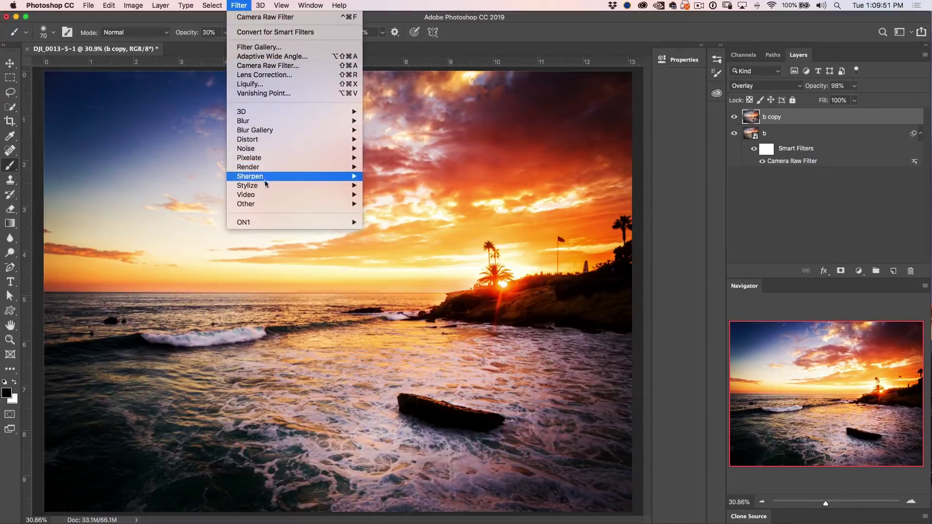
mouse_move(269, 206)
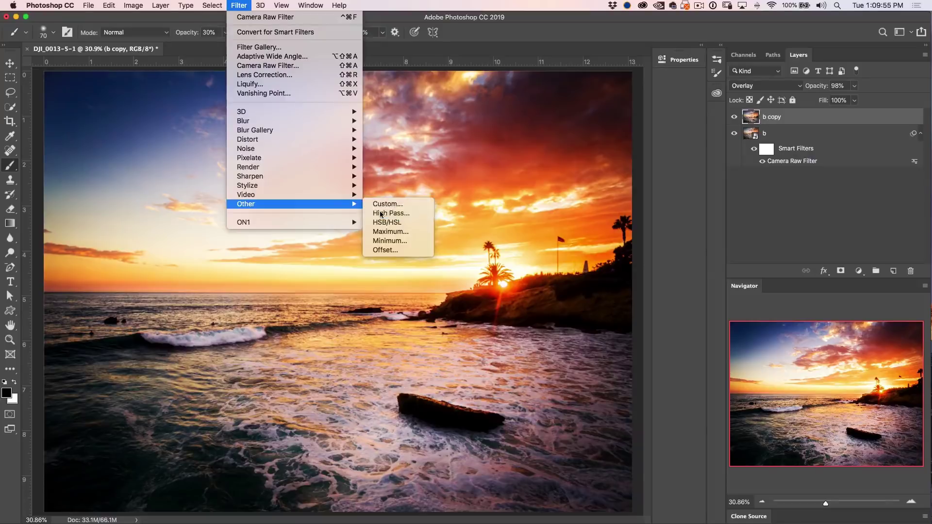
click(383, 213)
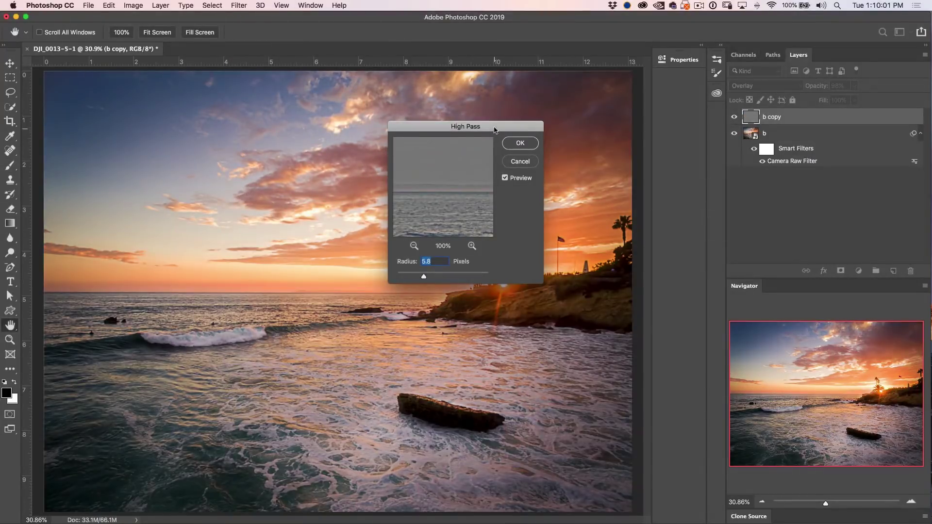
drag(424, 278, 393, 279)
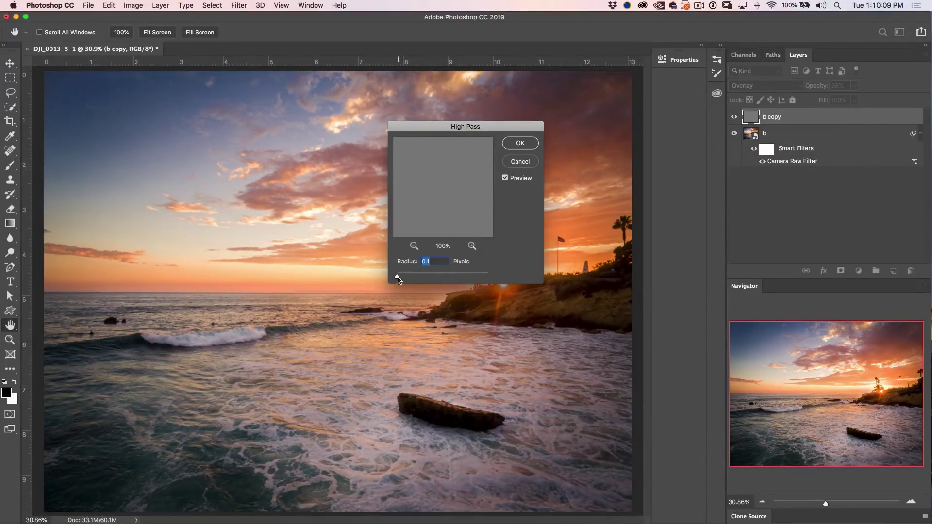
drag(401, 275, 403, 274)
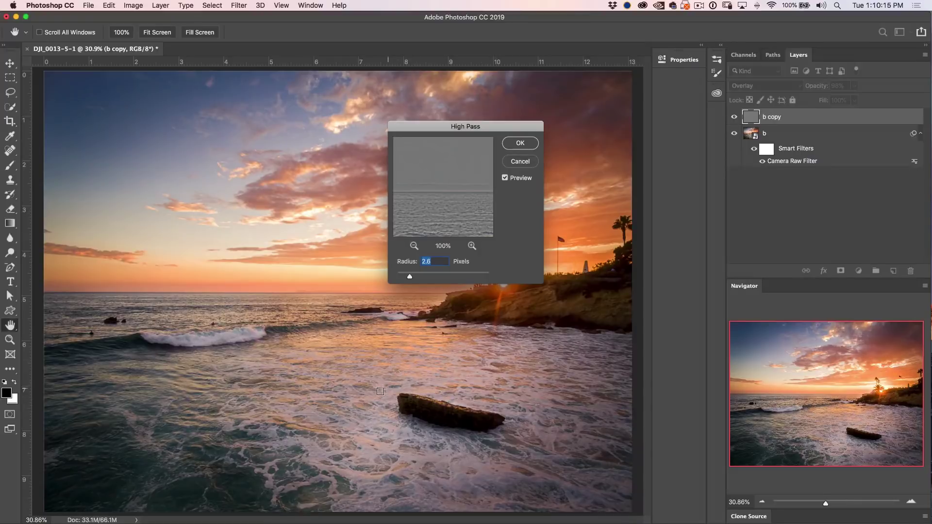
click(512, 147)
Step: Add a layer mask to the b copy layer and paint black over the sky above the horizon with a 600 px brush at 100% opacity
key(b)
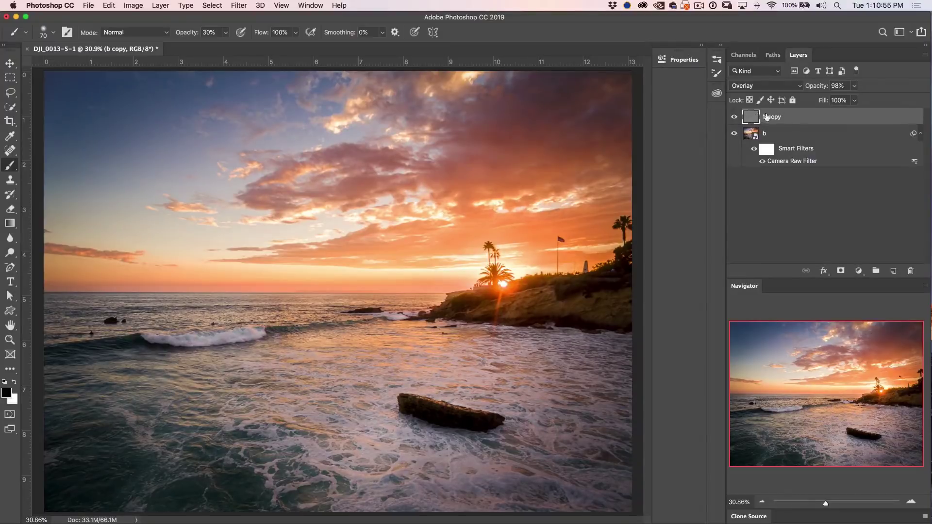
click(839, 268)
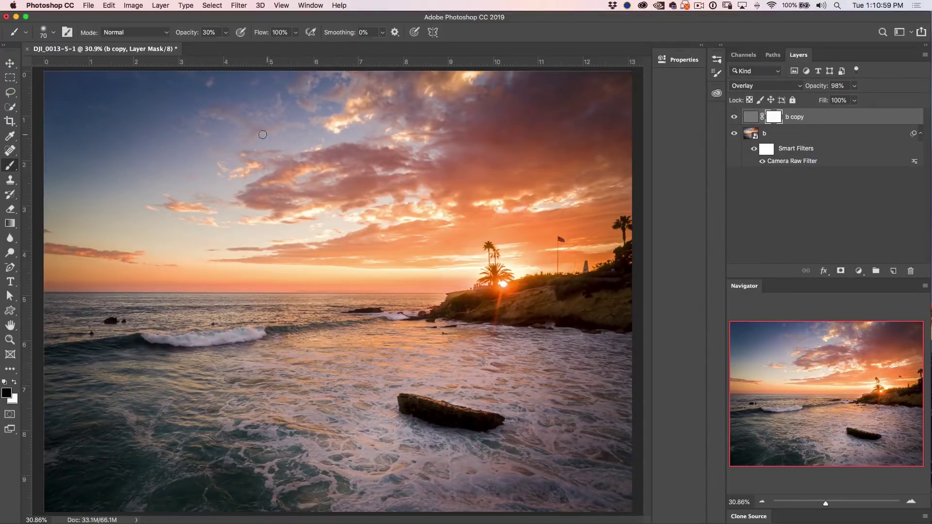
key(0)
key(bracketright)
key(bracketright)
key(bracketright)
key(bracketright)
key(bracketright)
key(bracketright)
key(bracketright)
key(bracketright)
key(bracketright)
key(bracketright)
key(bracketright)
key(bracketright)
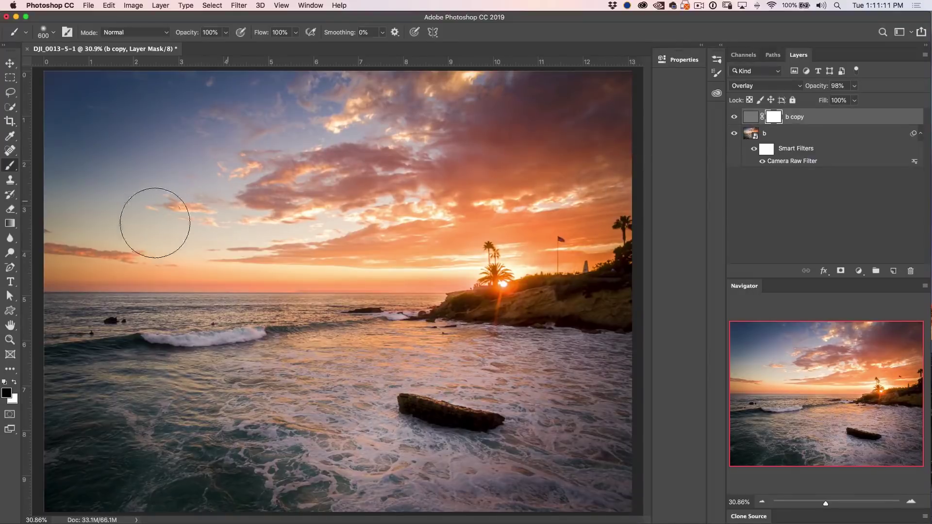
mouse_move(557, 247)
mouse_down()
mouse_move(383, 264)
mouse_move(503, 264)
mouse_move(439, 264)
mouse_move(443, 258)
mouse_up()
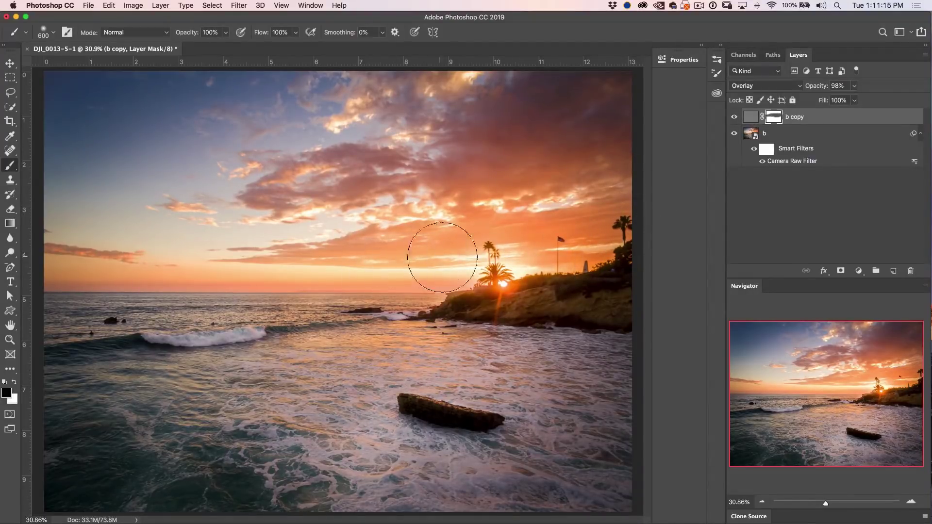